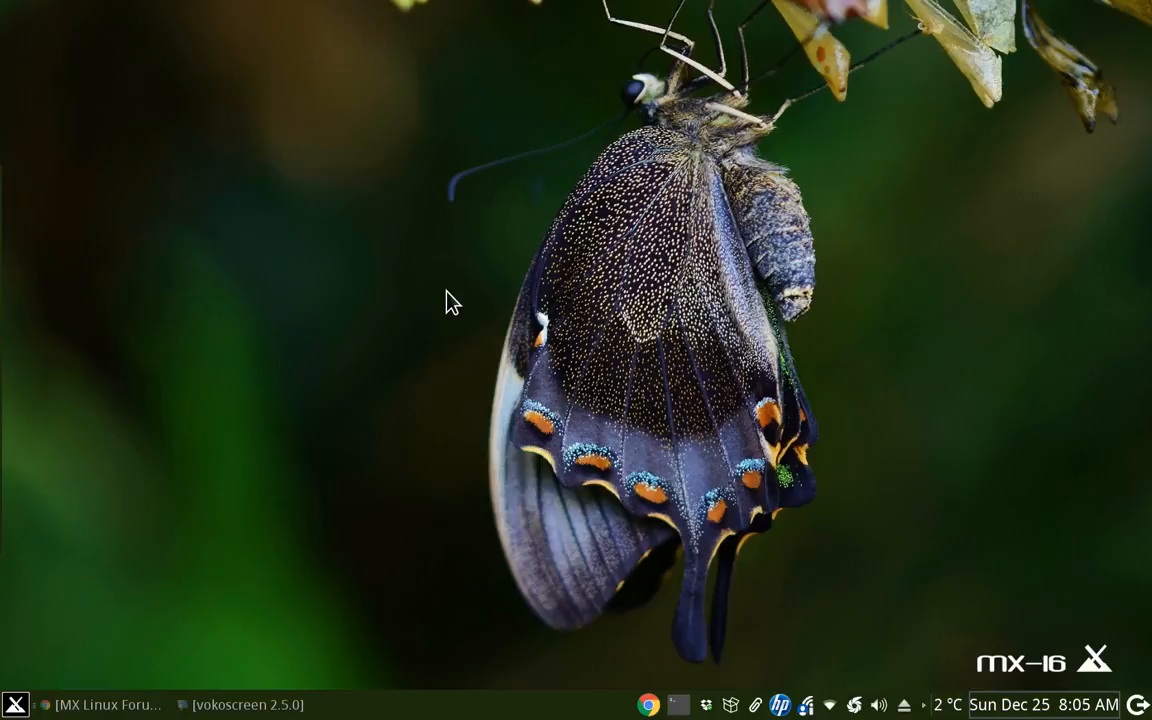
Step: Run the X launcher from the auto-hidden dock to switch the window manager and close the KWin crash report
mouse_move(3, 360)
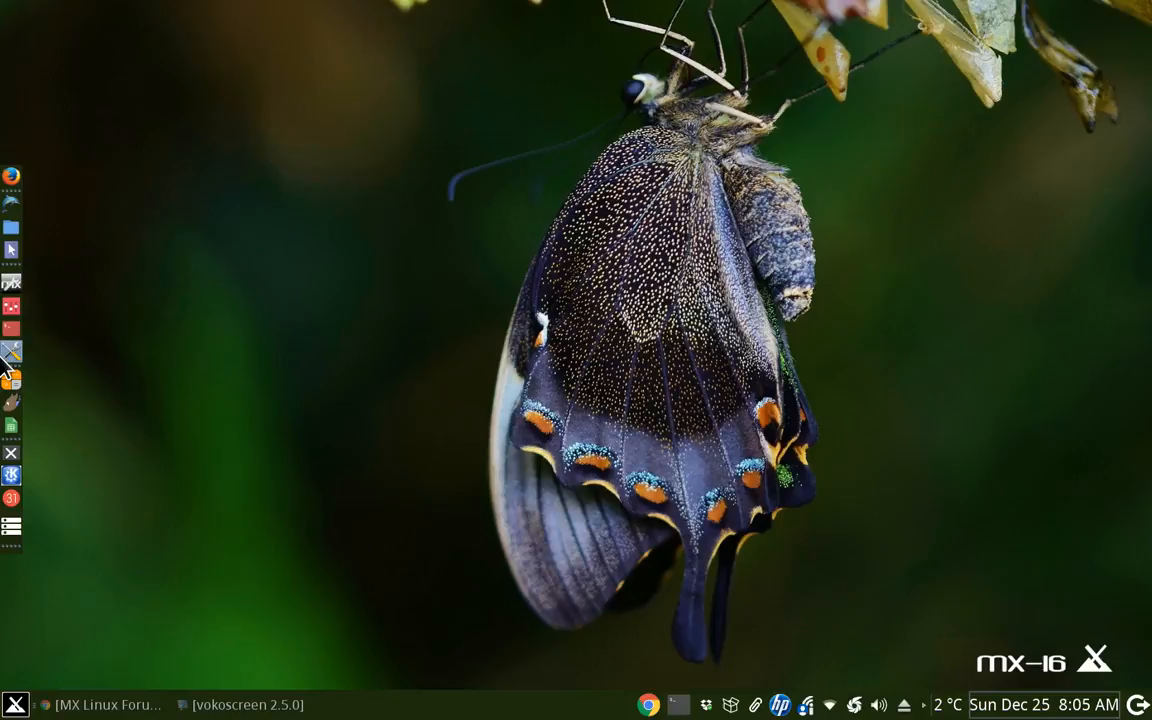
click(14, 458)
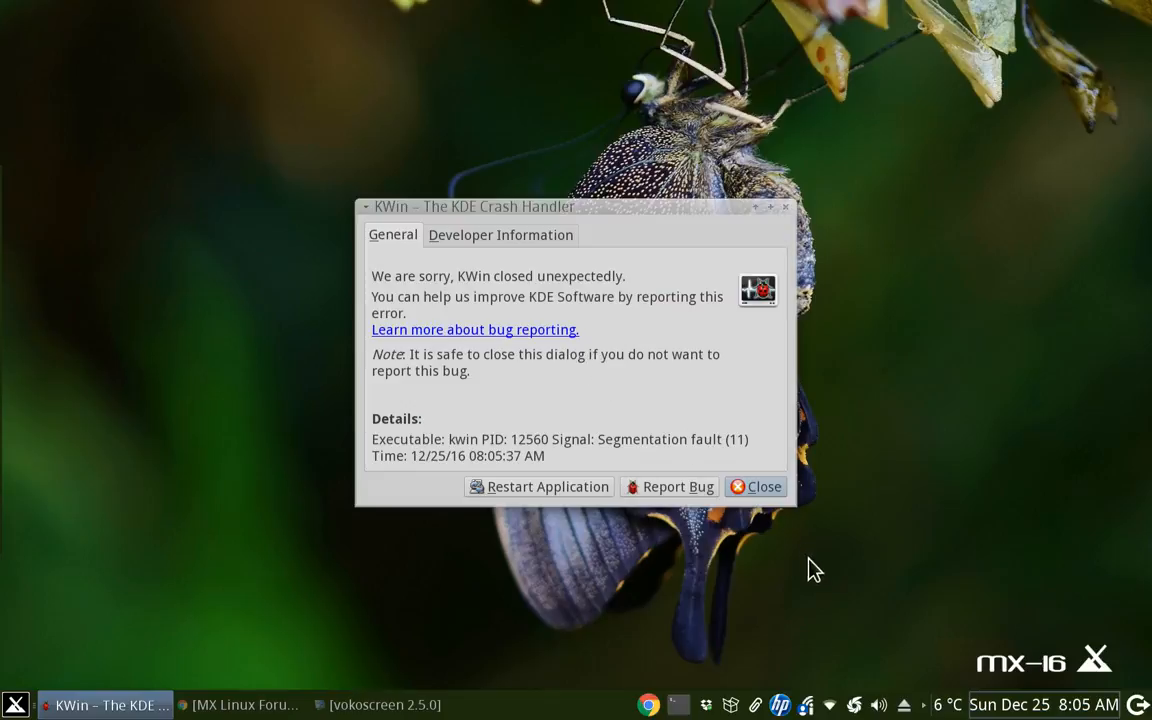
click(762, 487)
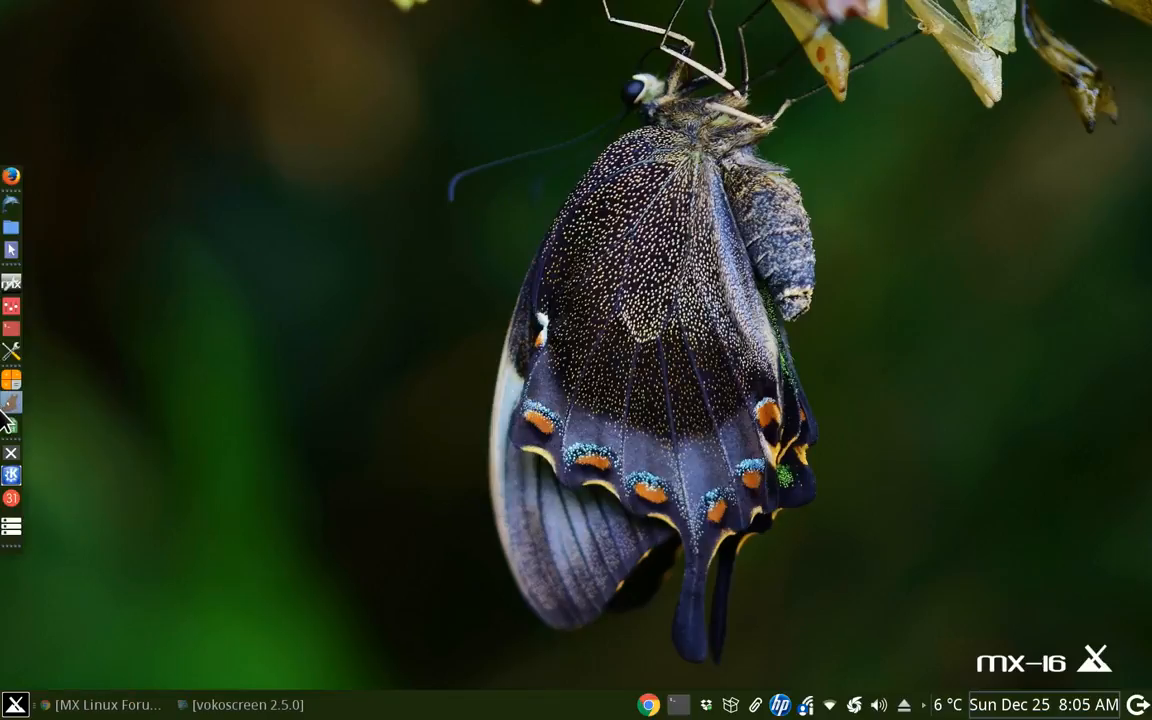
Step: Run the KDE launcher from the auto-hidden dock, and minimize the restored vokoscreen and Chrome windows
click(11, 478)
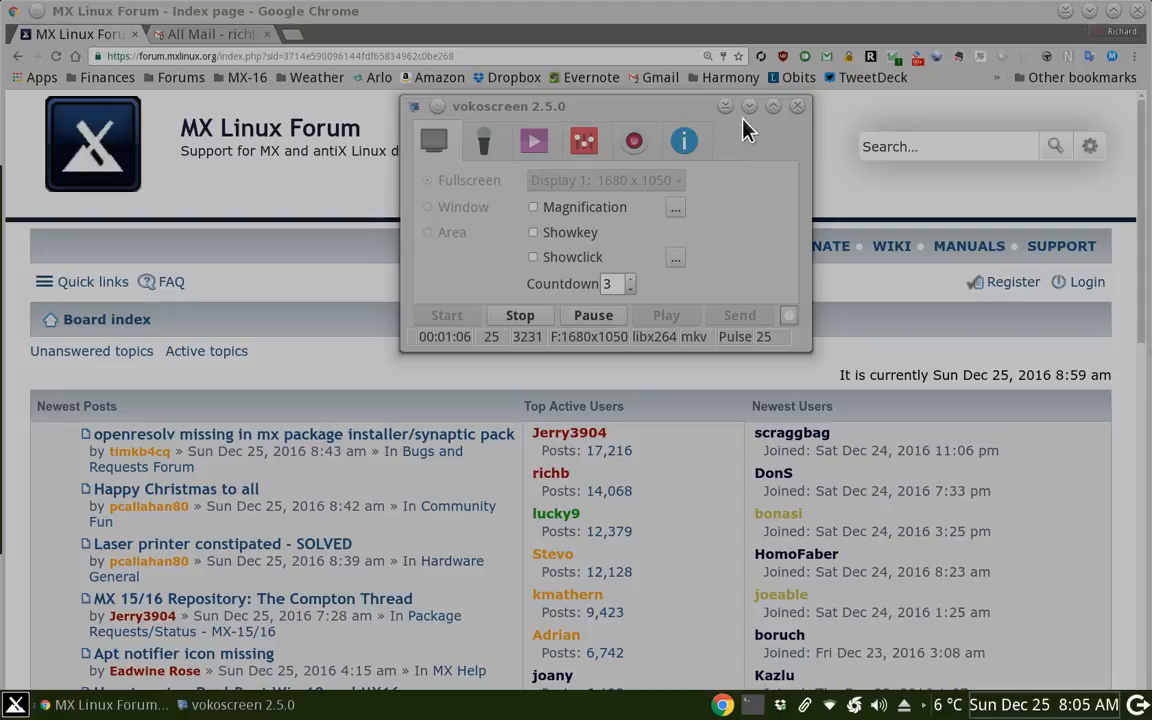
click(749, 106)
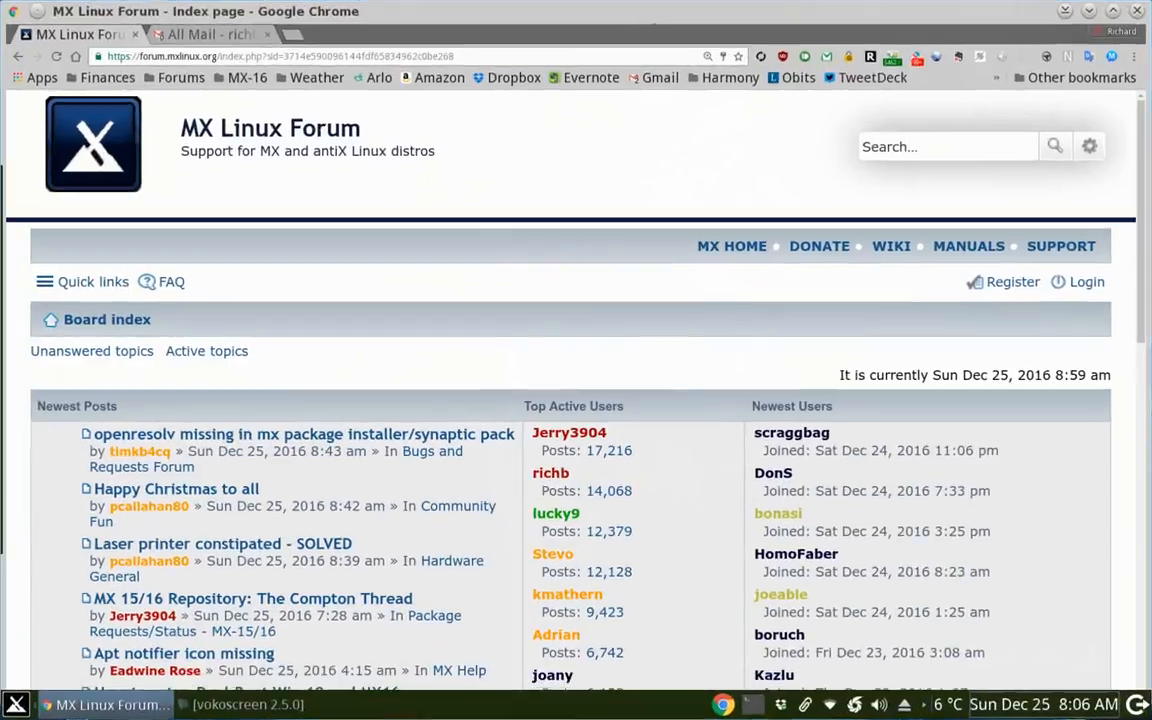
click(1091, 12)
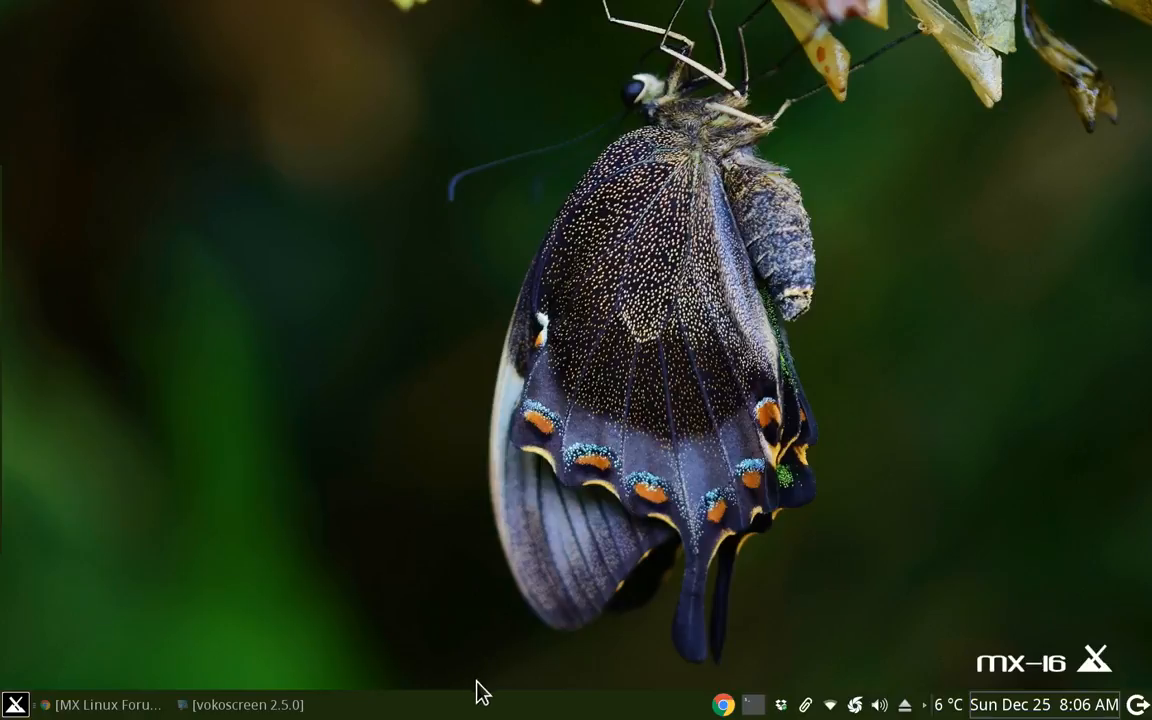
Step: Add a new empty Launcher item to the horizontal desktop panel
right_click(460, 708)
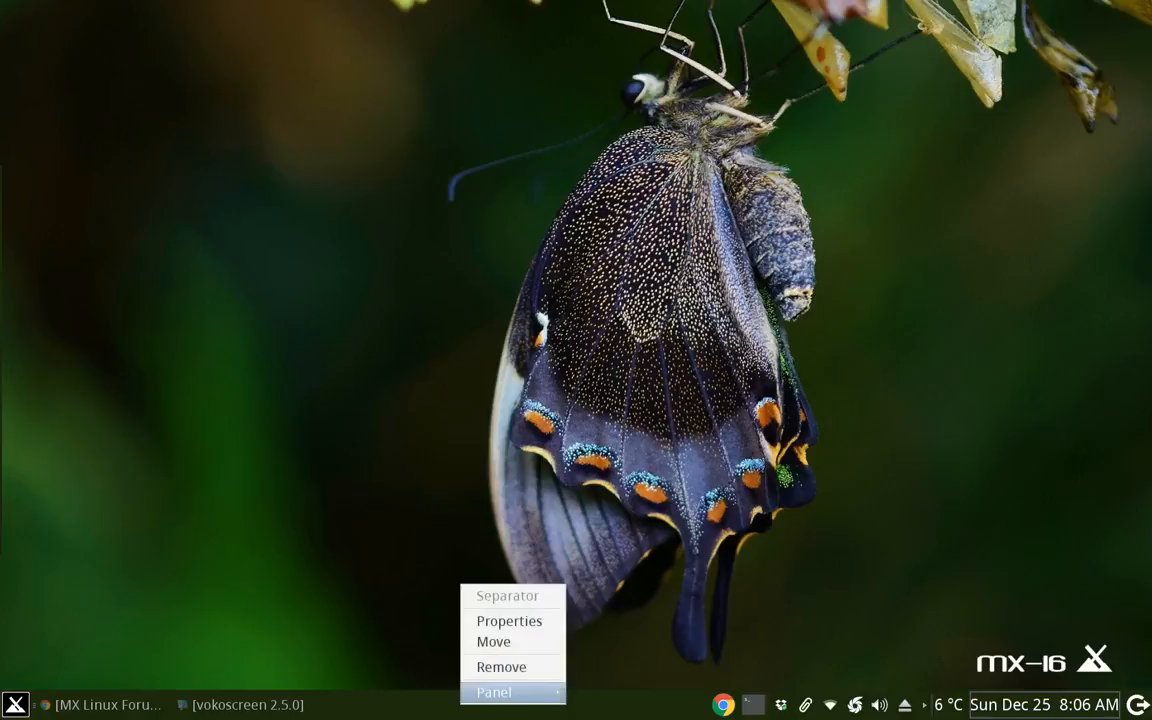
mouse_move(495, 692)
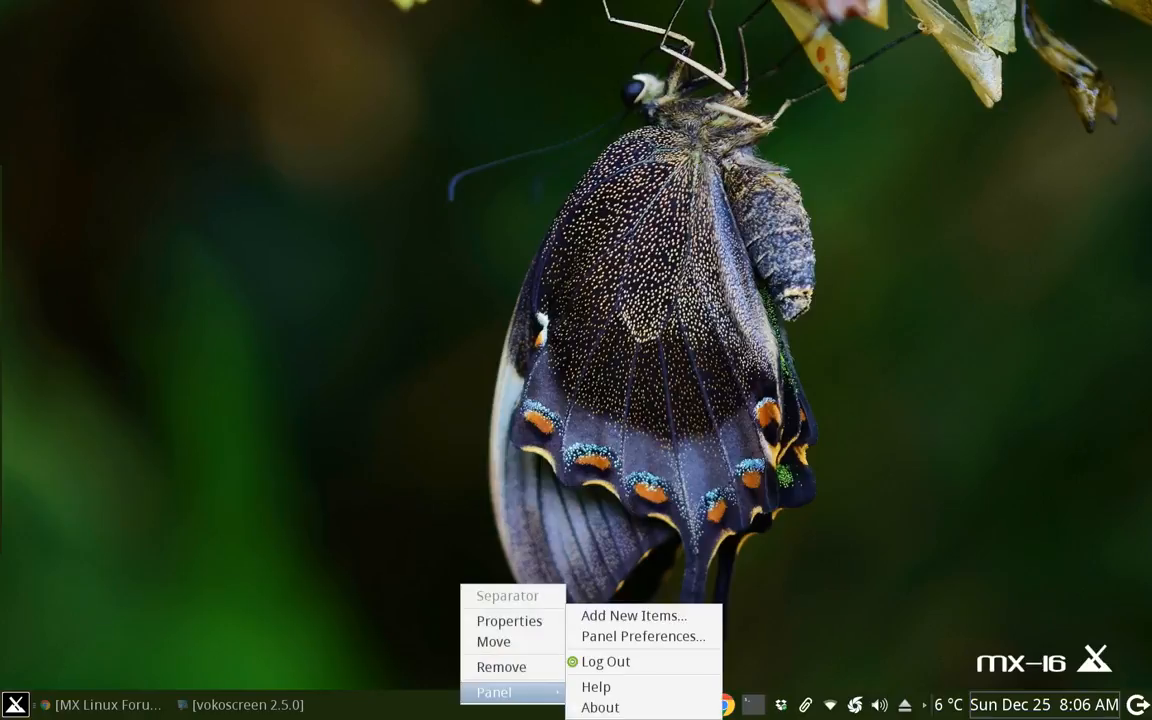
click(610, 614)
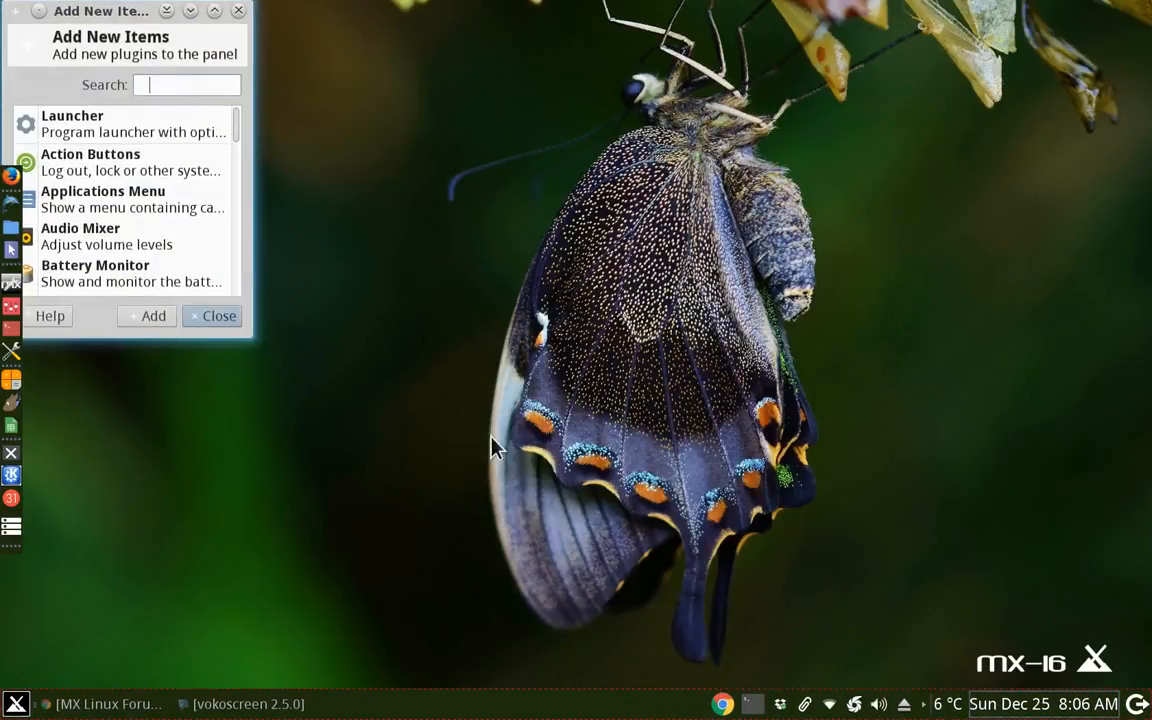
click(98, 122)
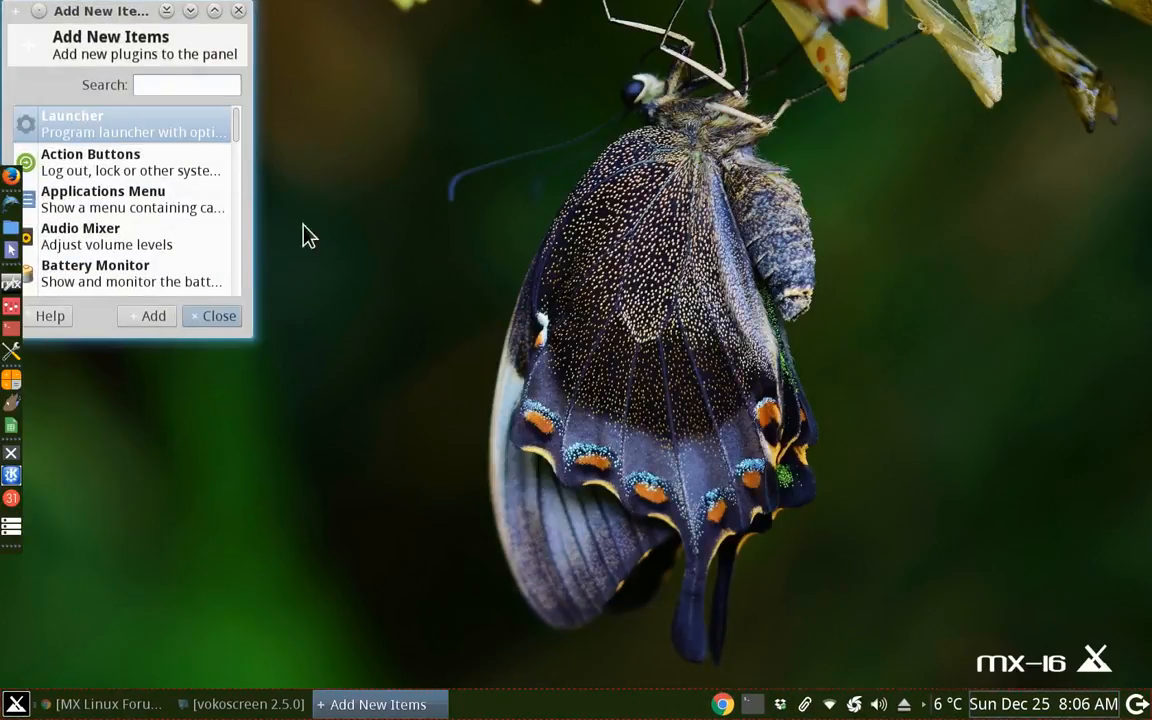
click(151, 317)
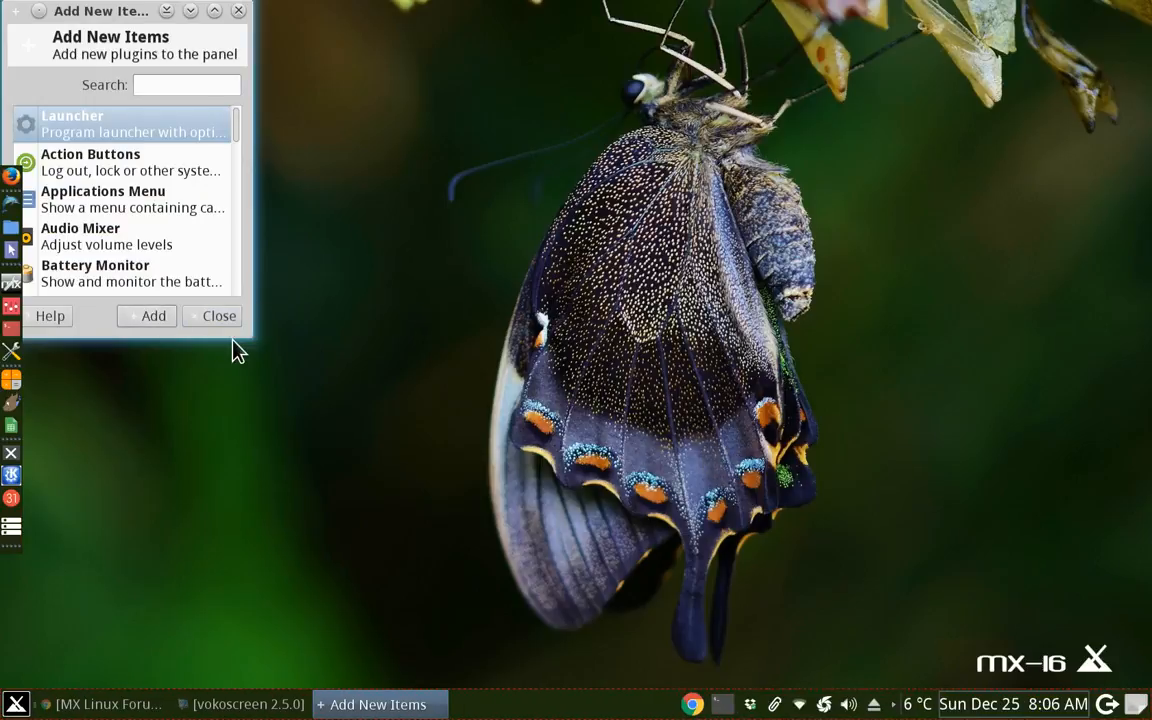
click(213, 322)
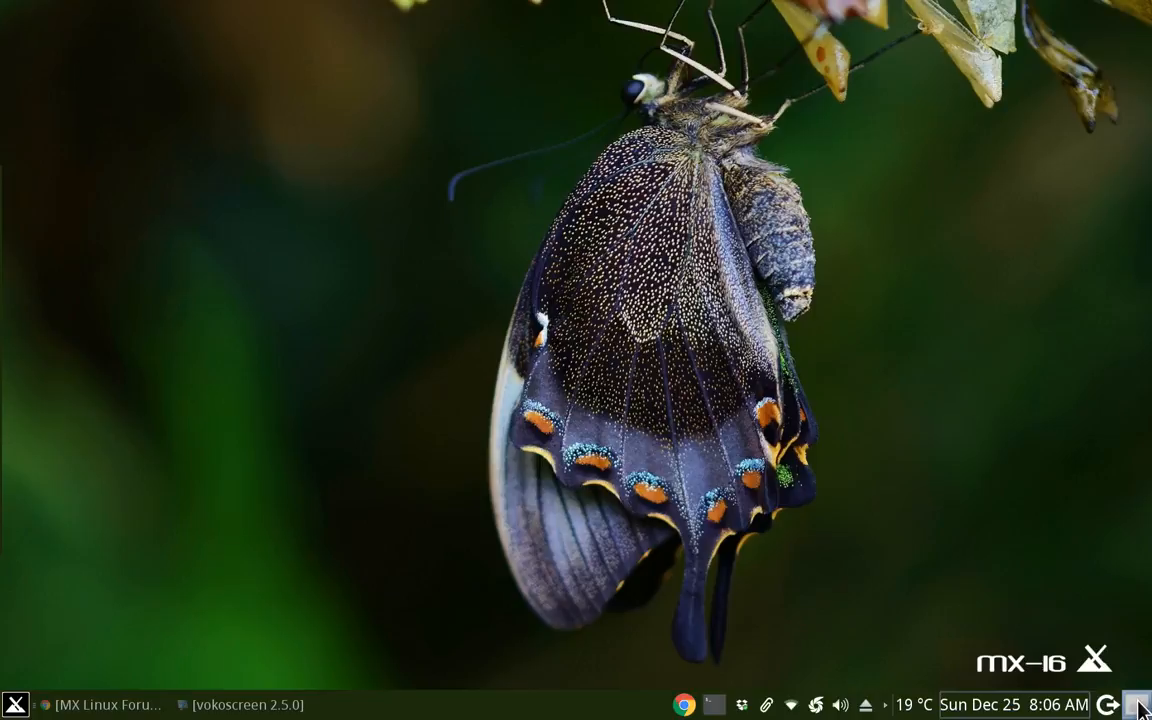
Step: In the new panel launcher's properties, start a custom entry named Kwin with the command kwin --replace
right_click(1139, 708)
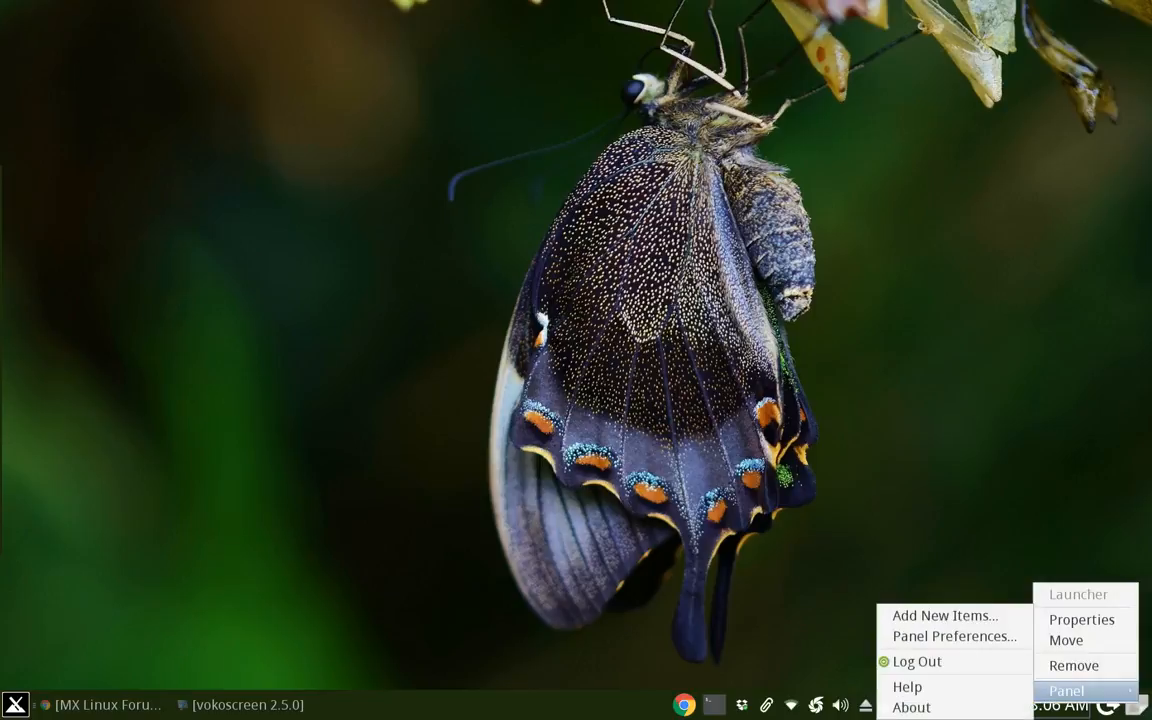
click(1082, 619)
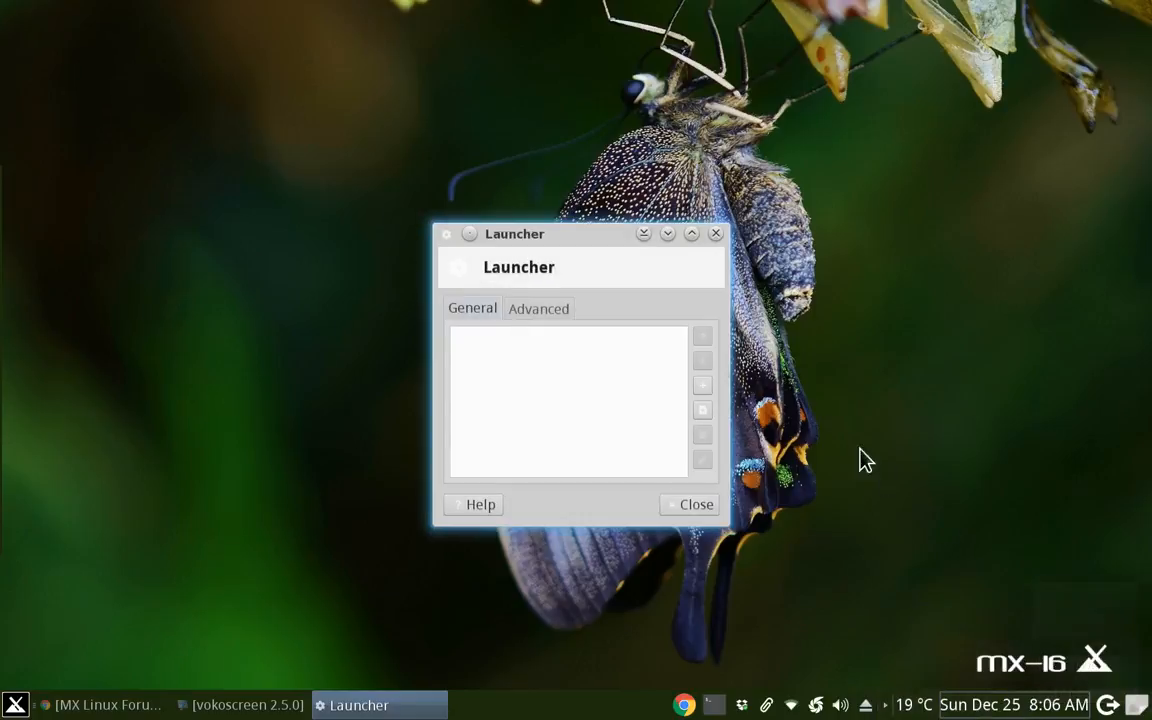
click(701, 389)
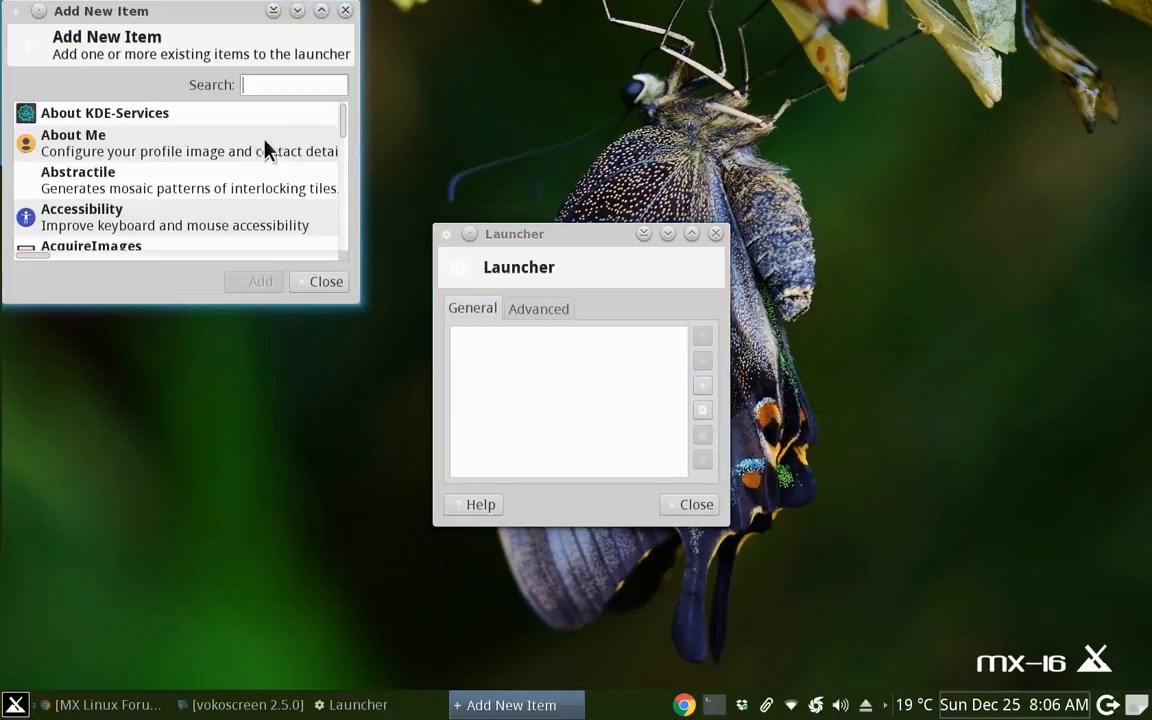
click(345, 10)
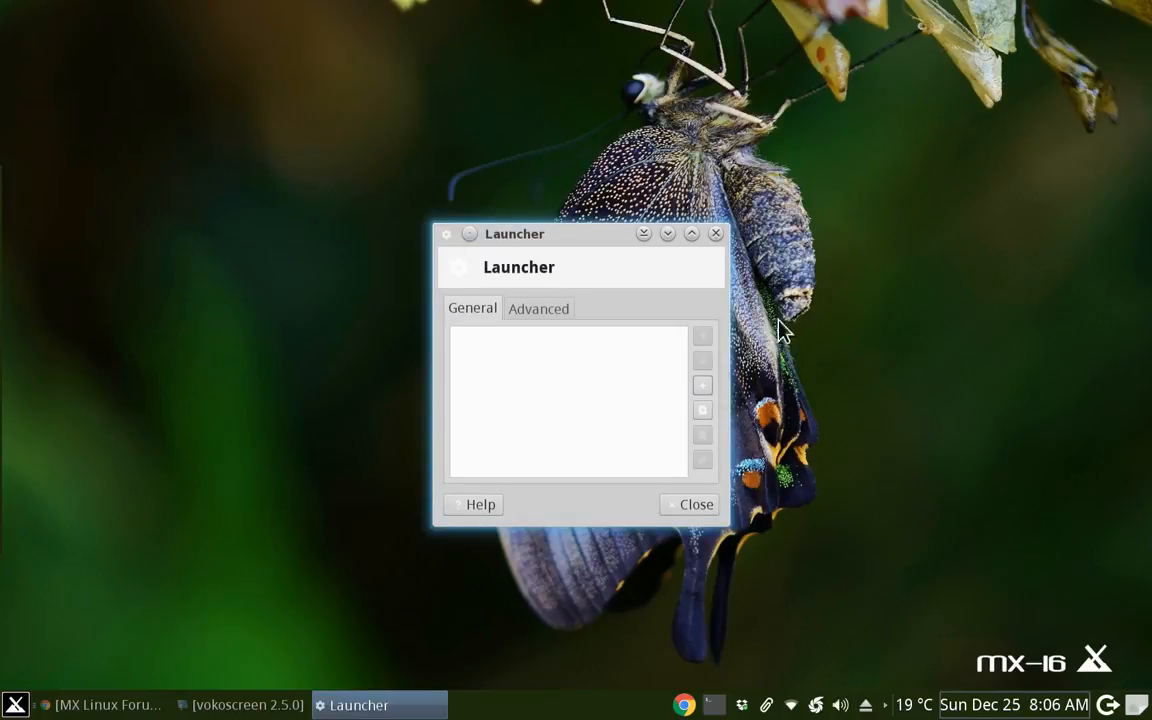
click(703, 412)
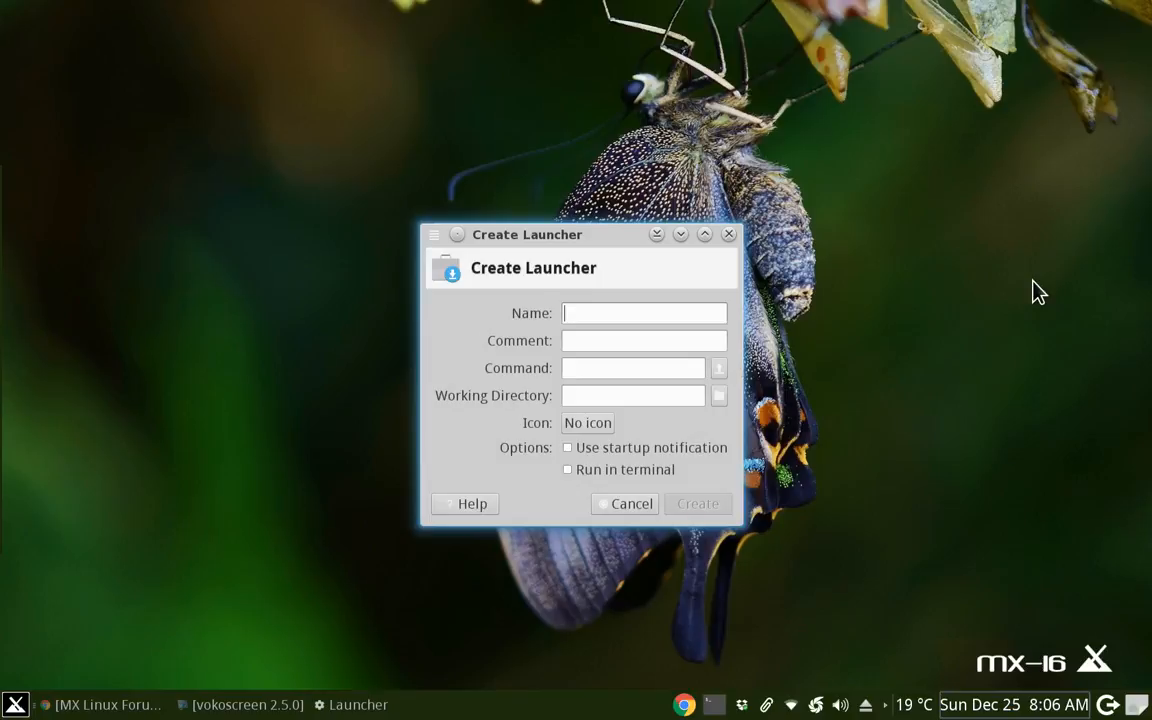
text(Kwin)
click(635, 366)
text(kwin )
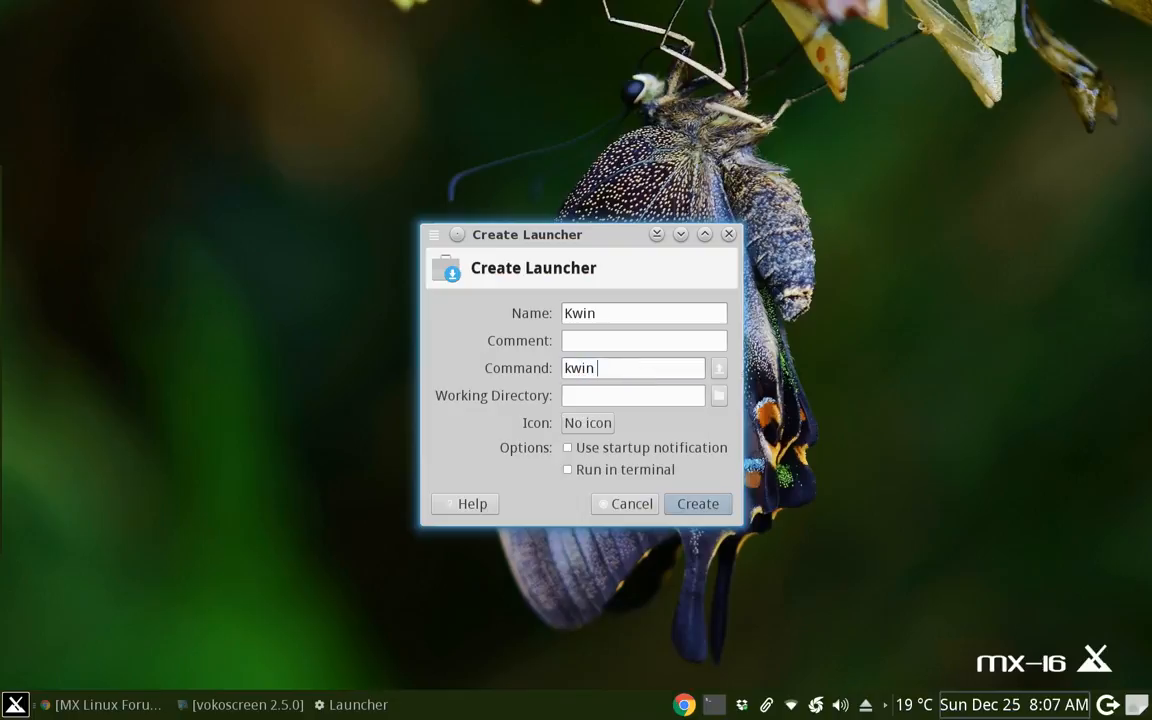
text(--replace)
Step: Give the Kwin entry the application icon application-x-wine-extension-maw, and create it, closing the launcher properties
click(586, 424)
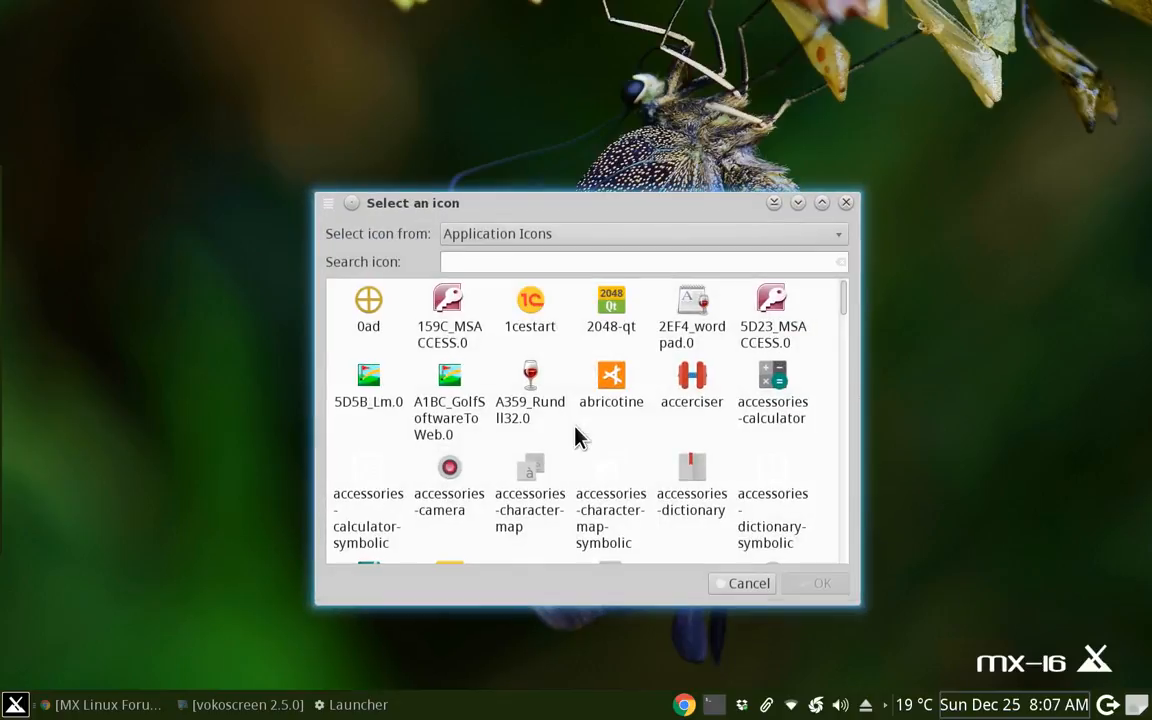
scroll(556, 370, down, 10)
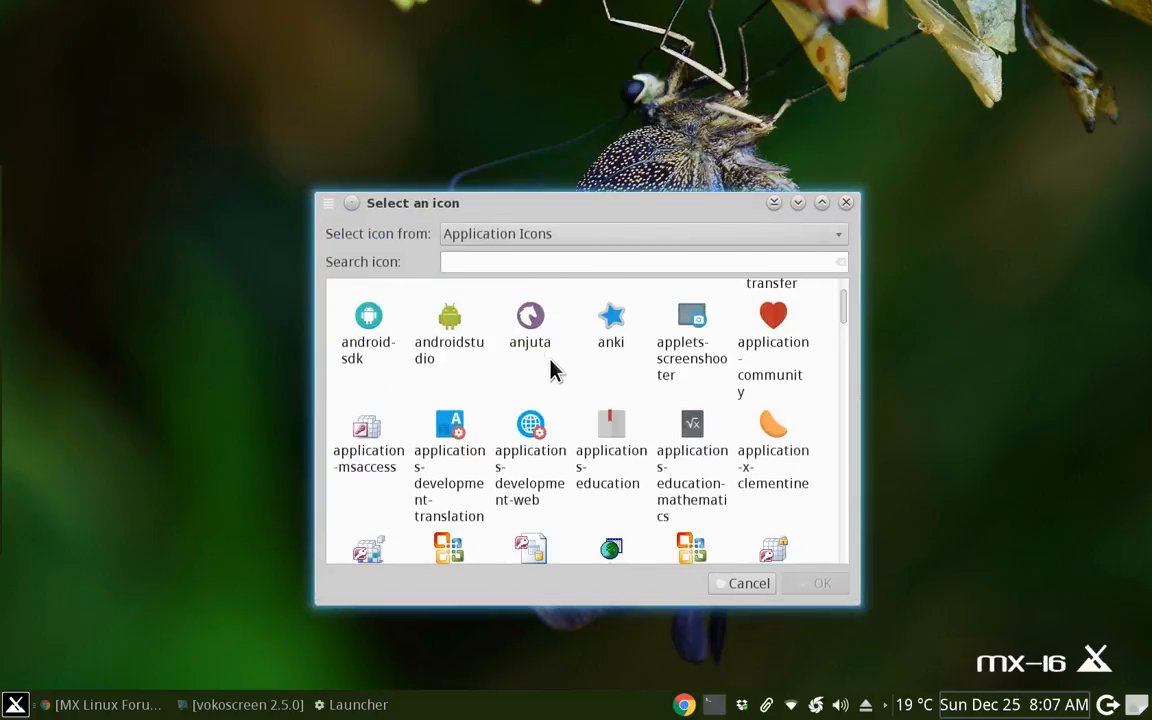
scroll(551, 368, down, 2)
scroll(551, 368, up, 3)
scroll(551, 368, down, 5)
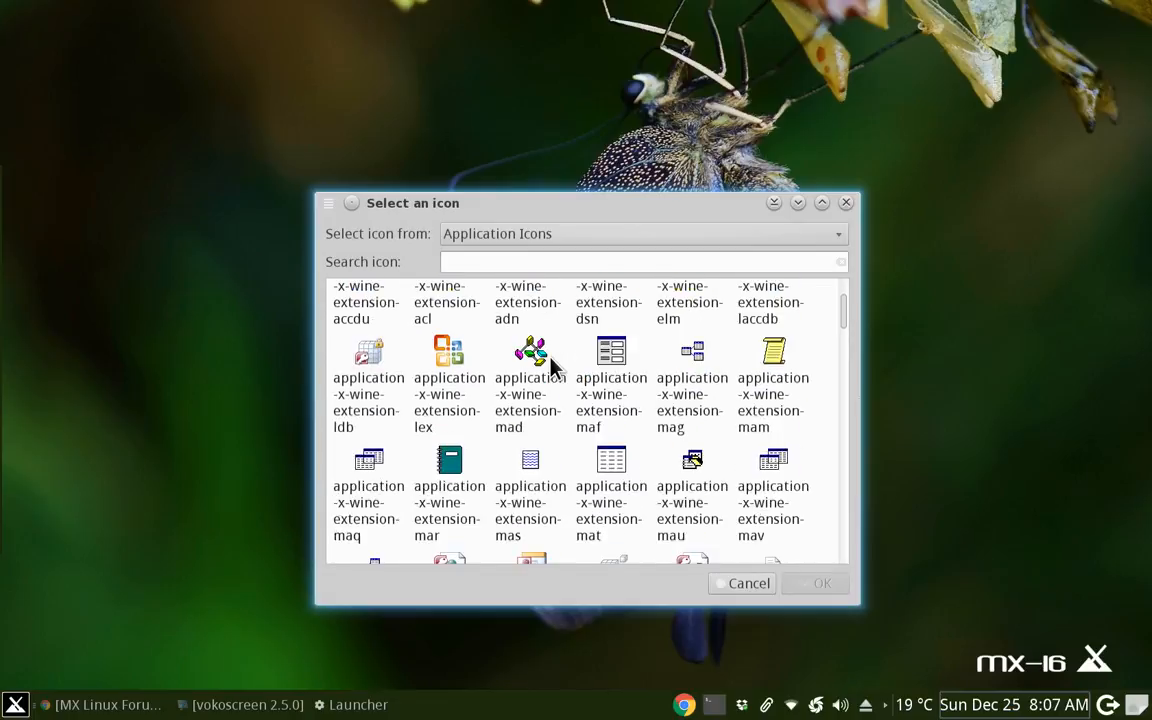
scroll(550, 368, down, 3)
scroll(483, 380, up, 2)
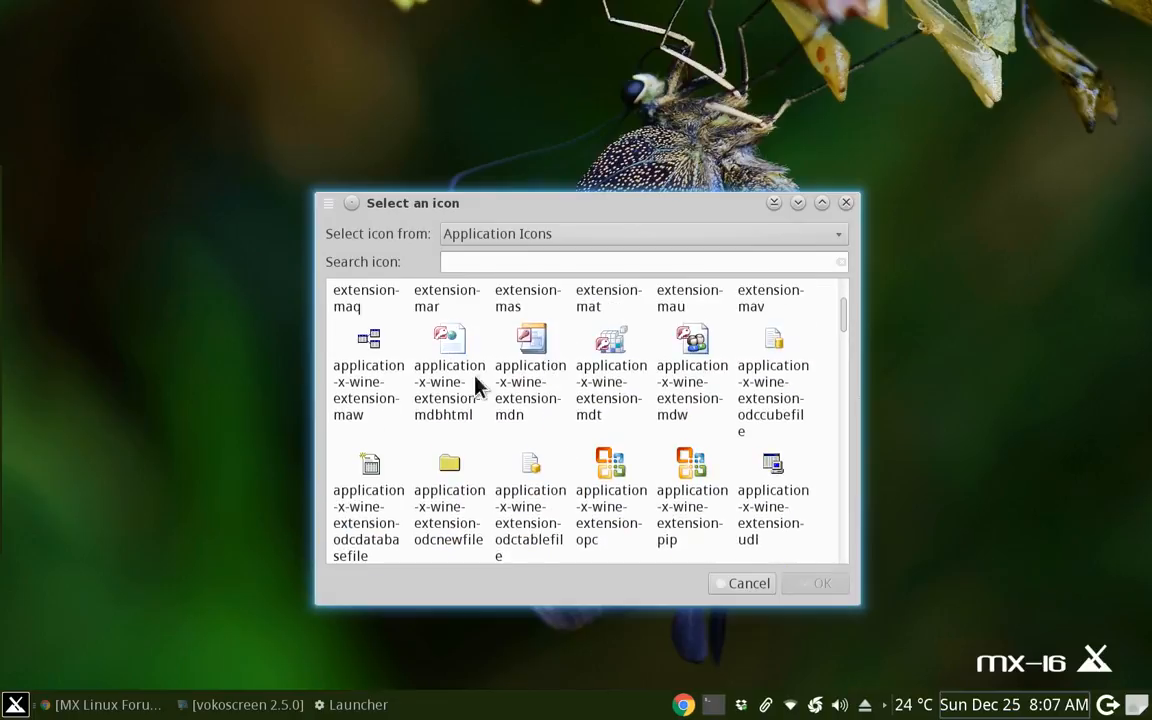
click(368, 336)
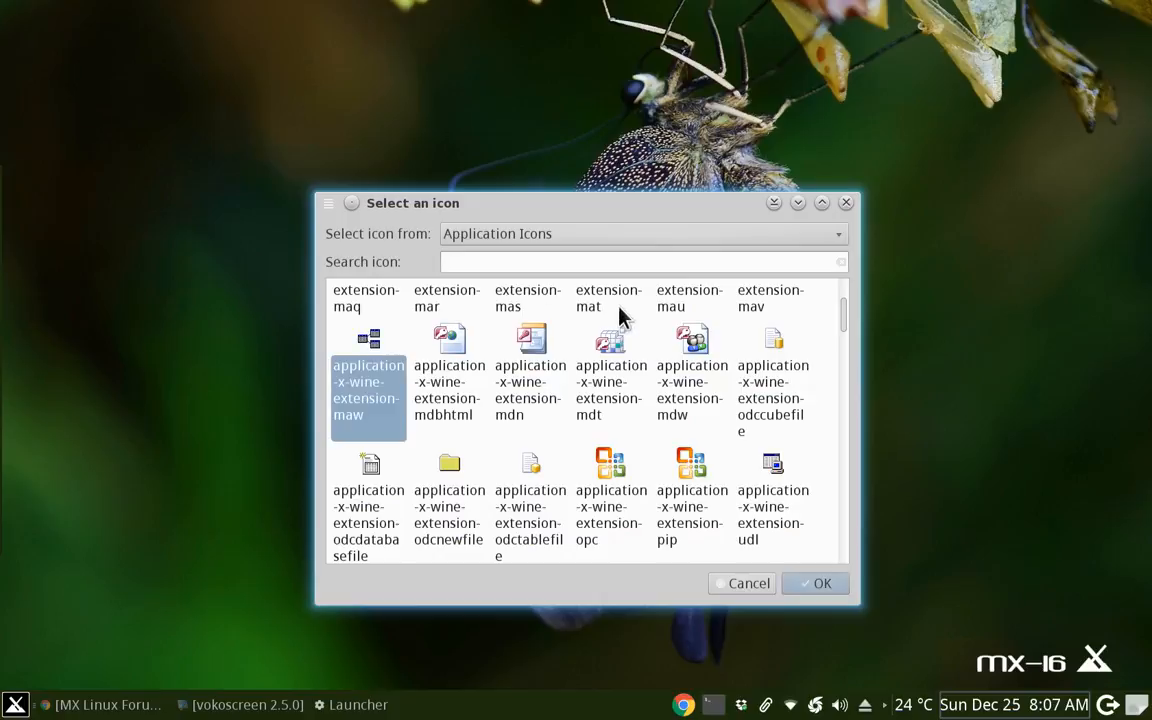
click(815, 585)
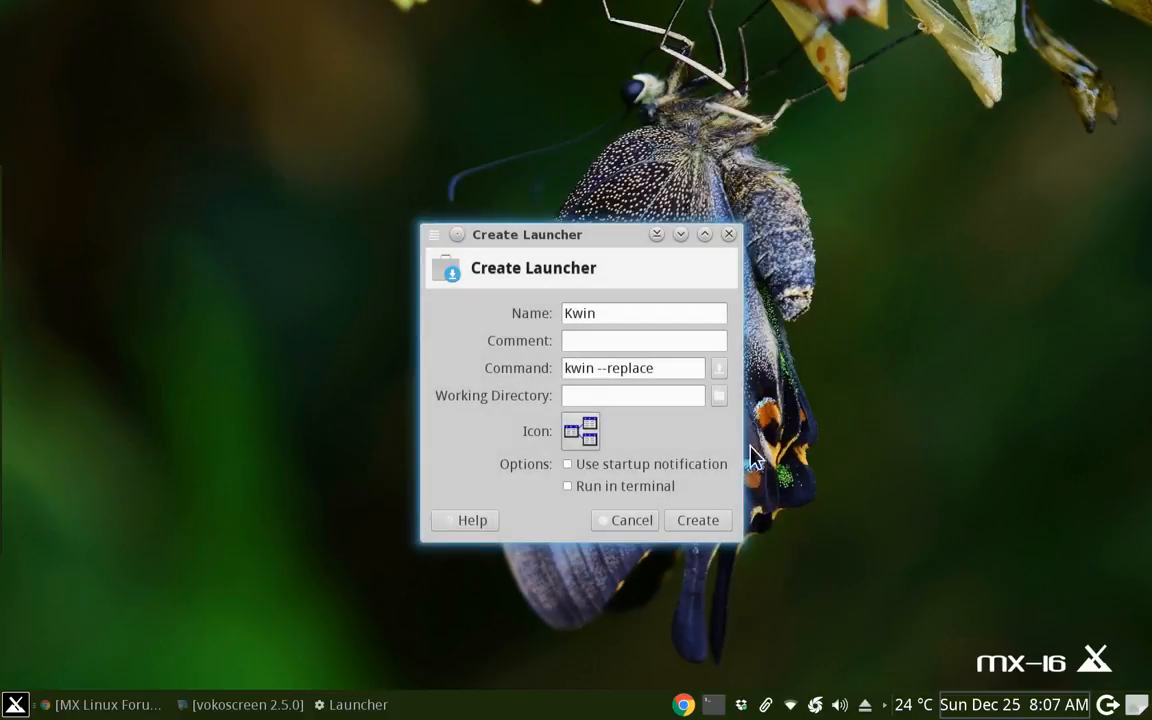
click(690, 522)
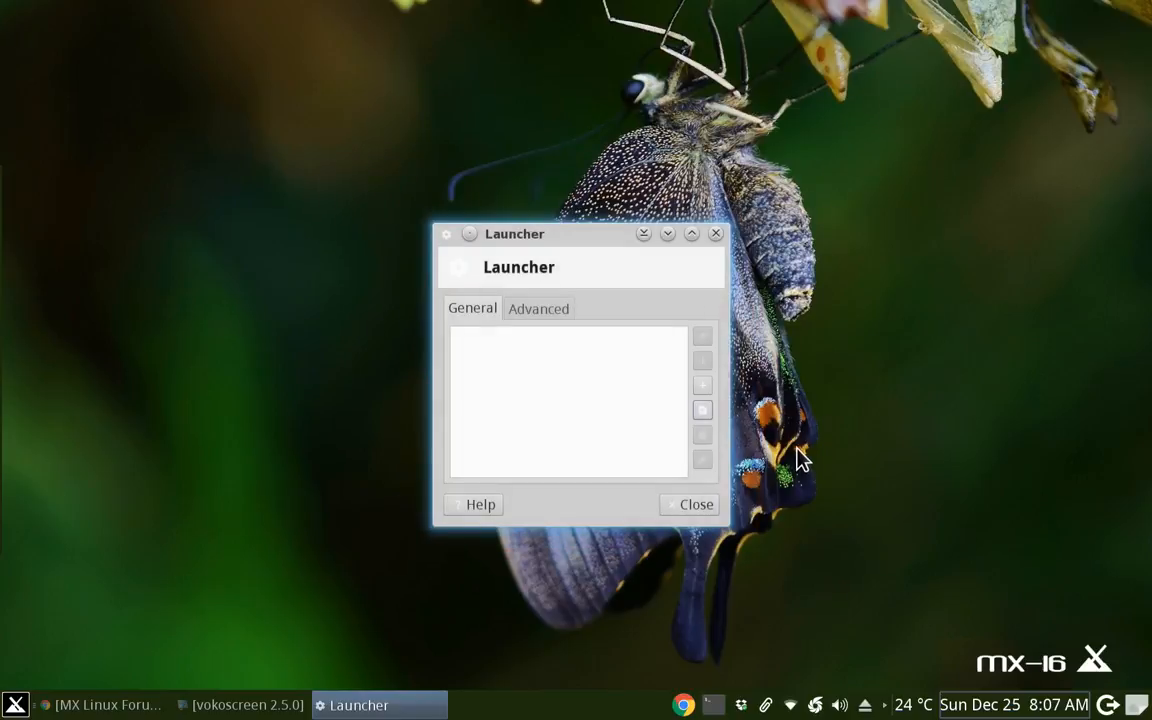
click(690, 507)
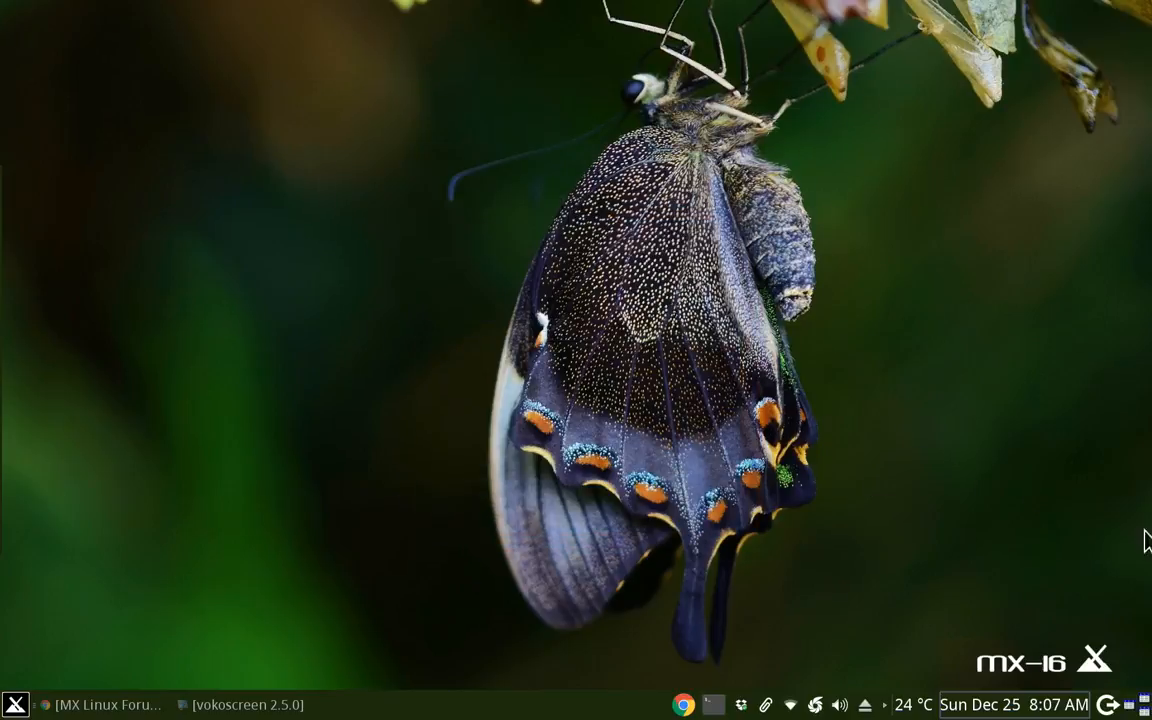
Step: Run the new Kwin launcher and test the desktop cube effect, leaving the vokoscreen window minimized
click(1143, 707)
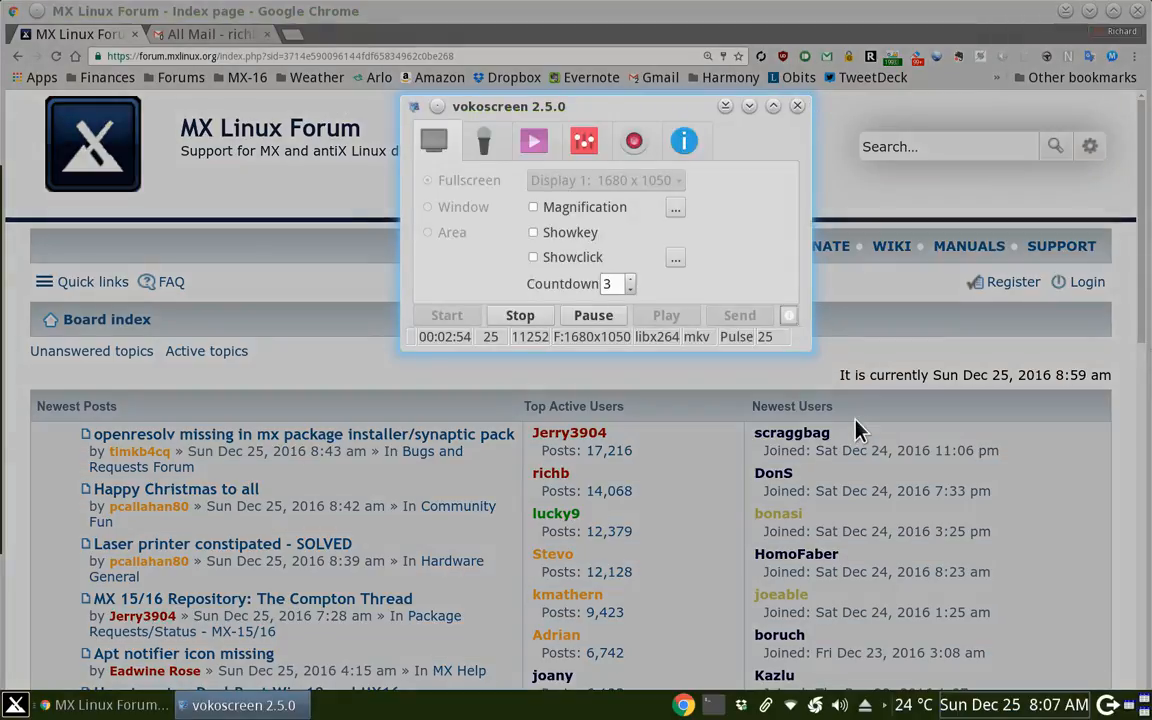
mouse_move(1150, 1)
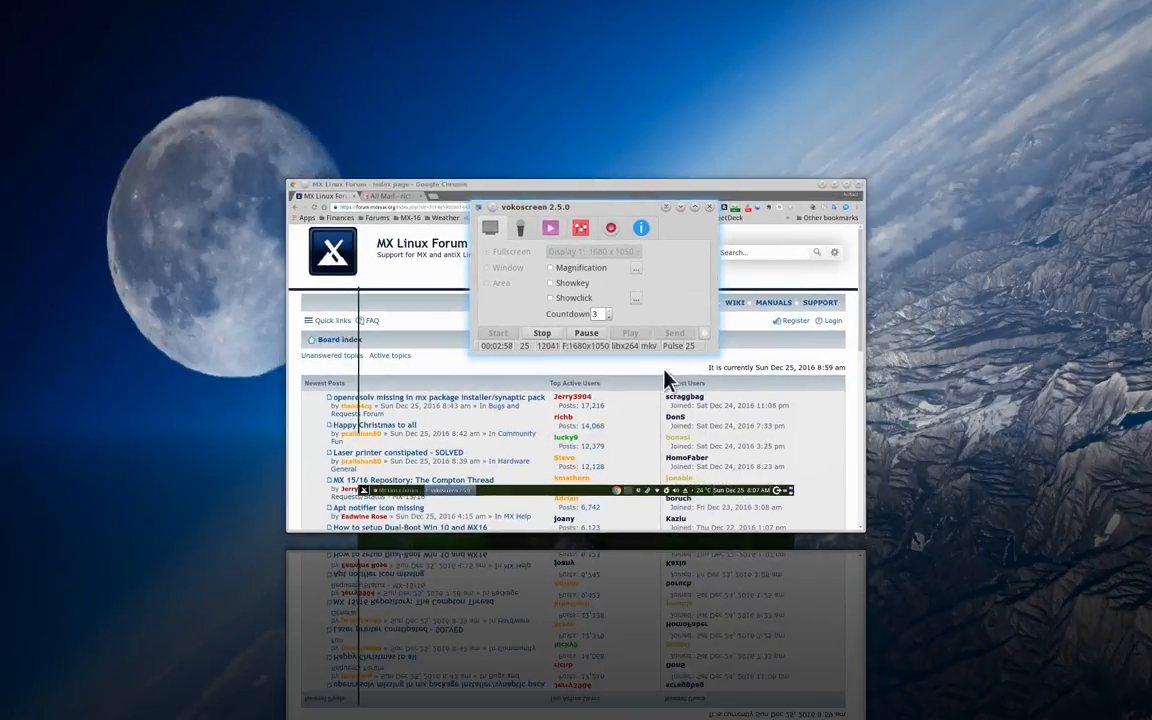
click(695, 303)
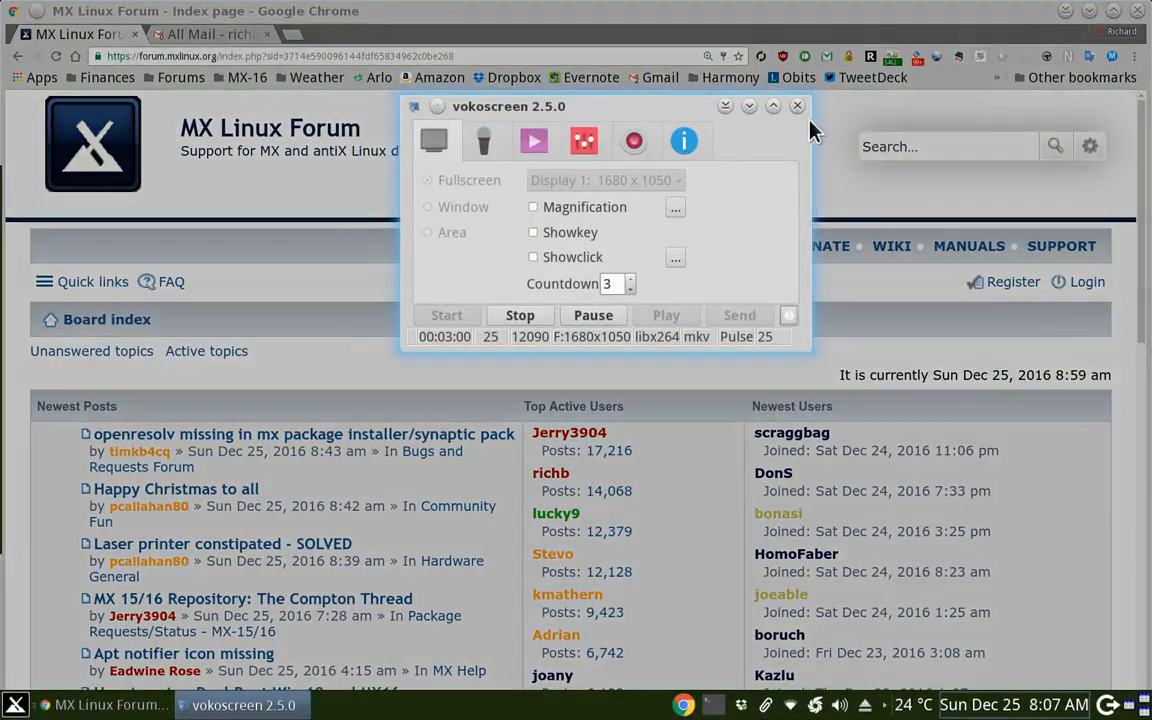
click(749, 106)
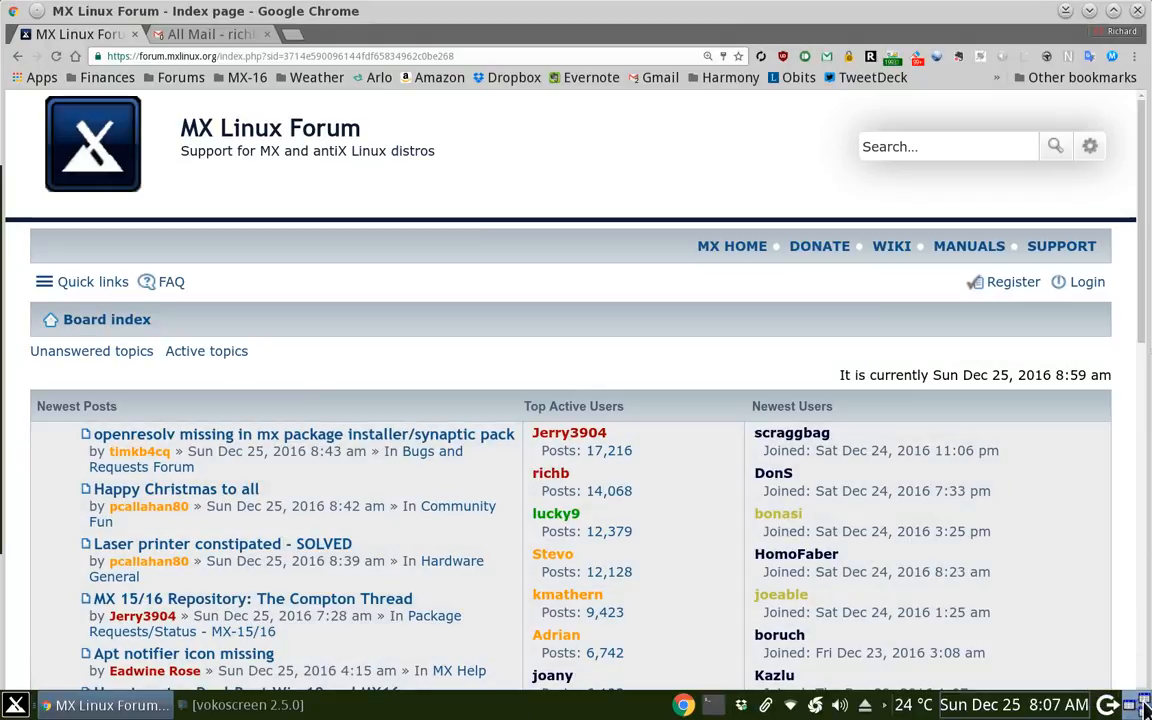
Step: Open the Kwin panel launcher's properties, edit its existing entry, and rename the entry XFCE
right_click(1143, 703)
mouse_move(1143, 703)
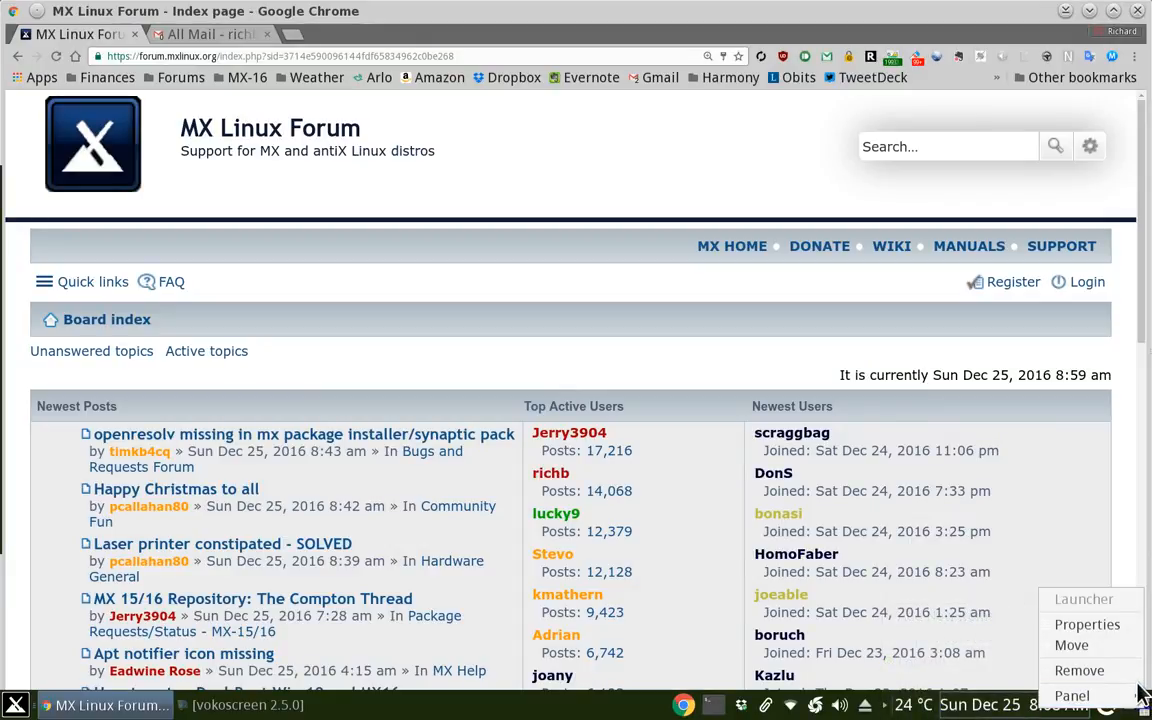
click(1095, 626)
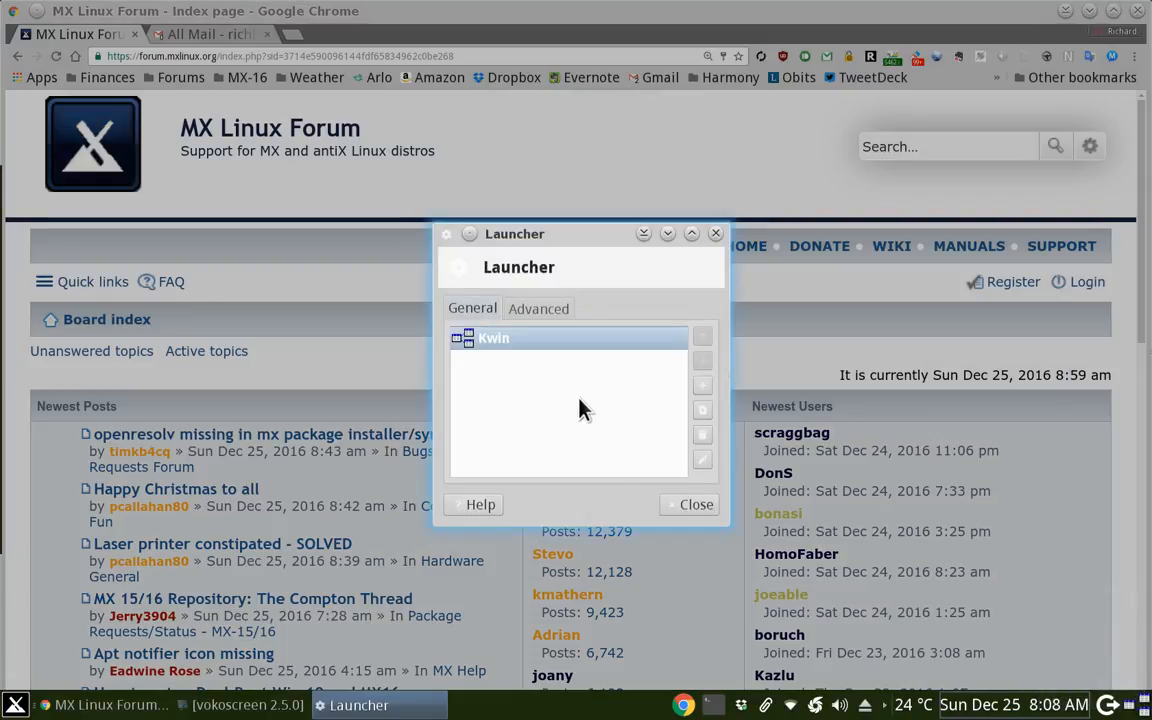
click(702, 460)
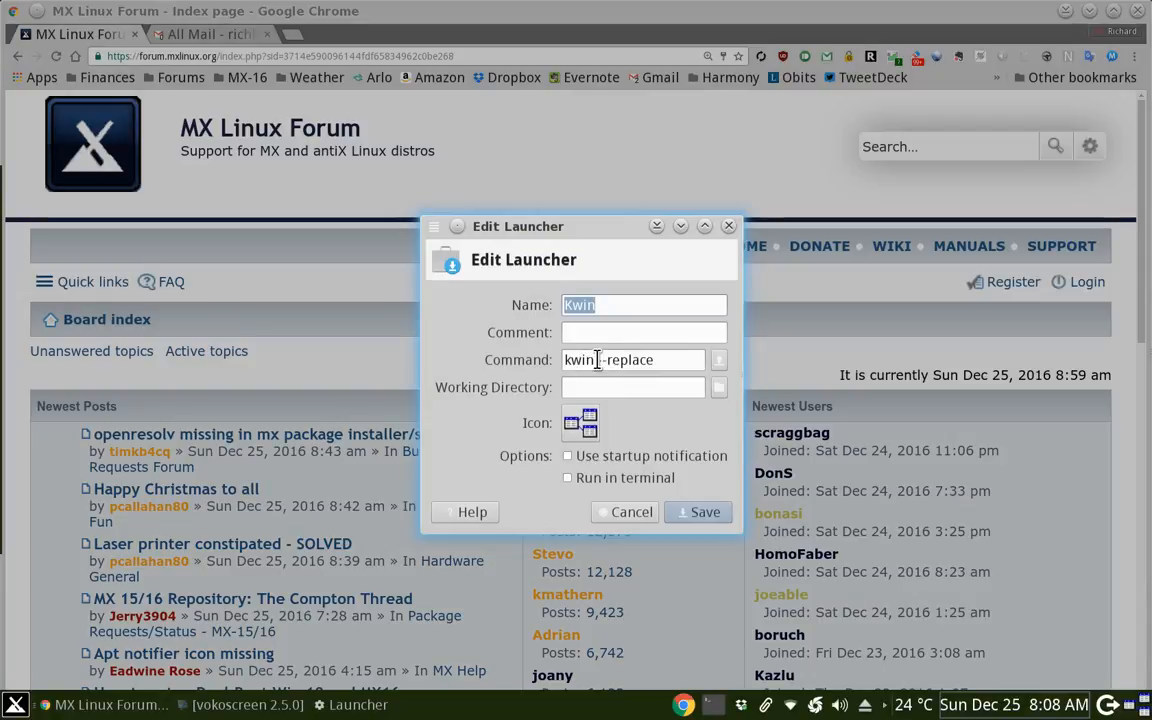
drag(601, 305, 557, 316)
text(XFCE)
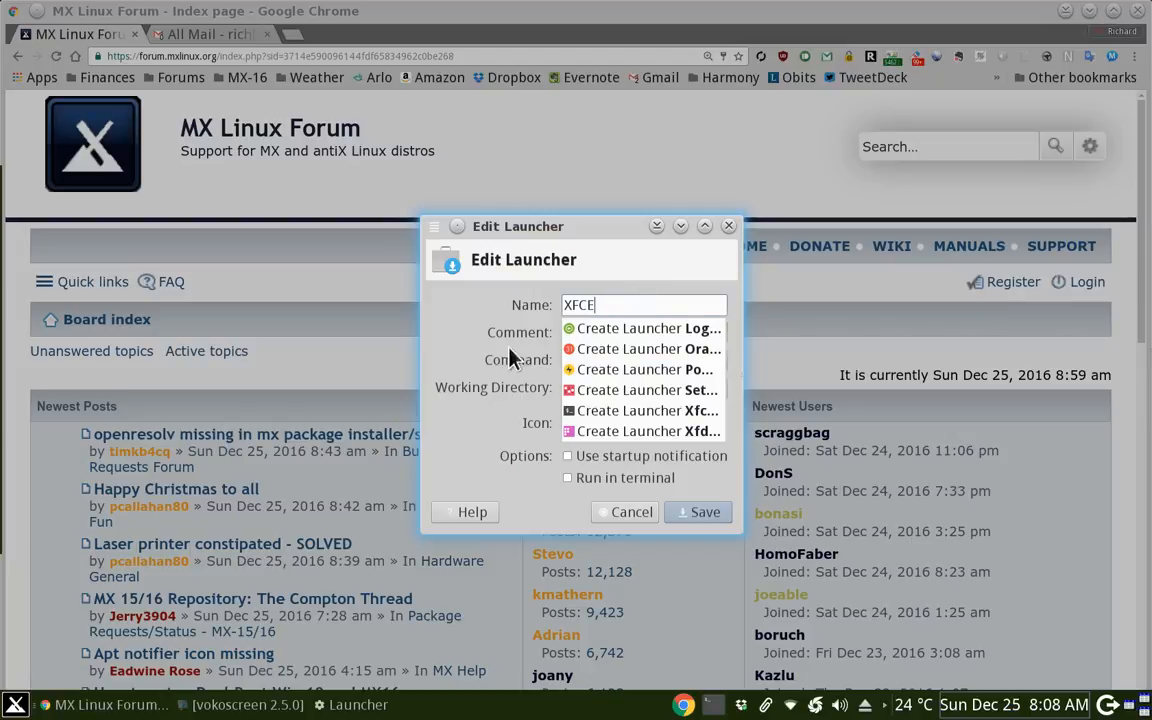
click(462, 358)
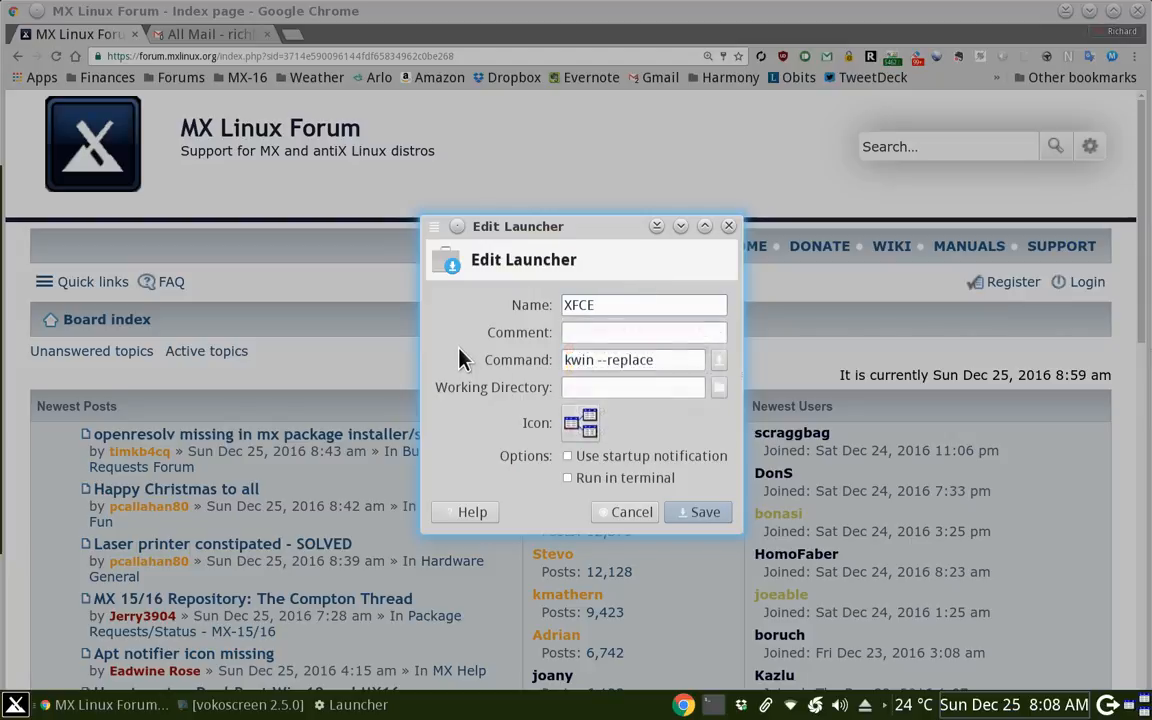
Step: Change the XFCE entry's command to xfwm4 --replace
double_click(587, 361)
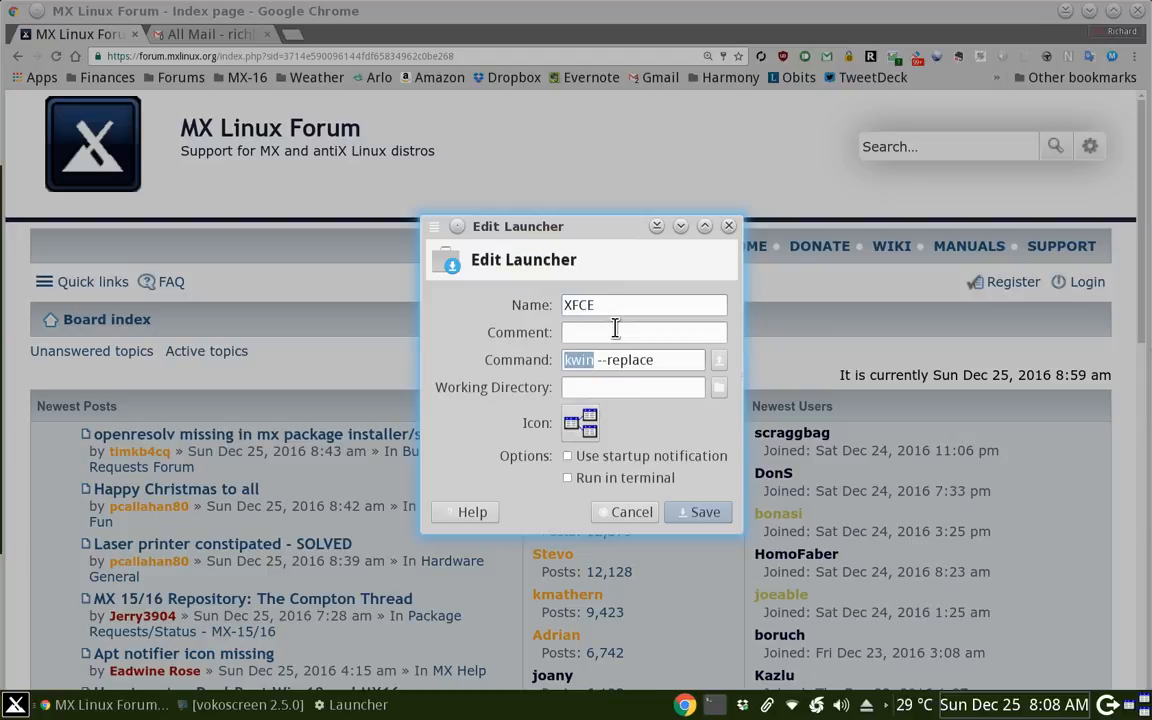
text(ffwm)
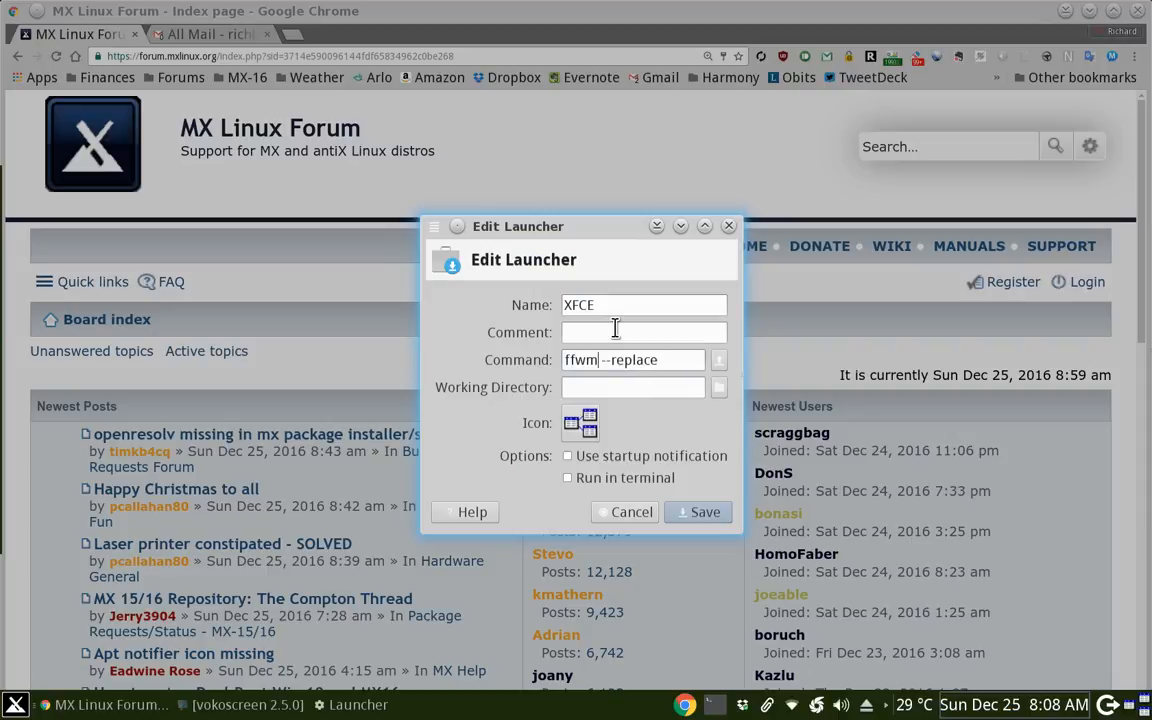
text(4)
key(Home)
key(Delete)
text(x)
Step: Save the XFCE entry with the application icon application-x-wine-extension-mas, and run the launcher to switch to the Xfce window manager
click(584, 423)
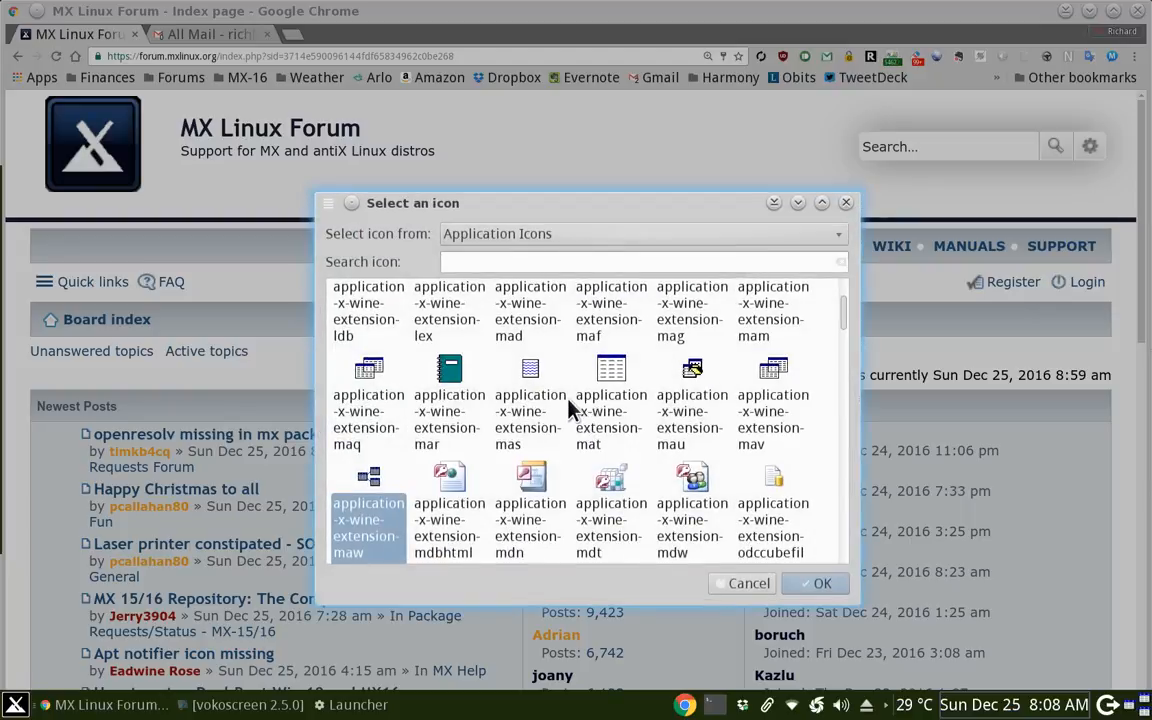
click(545, 370)
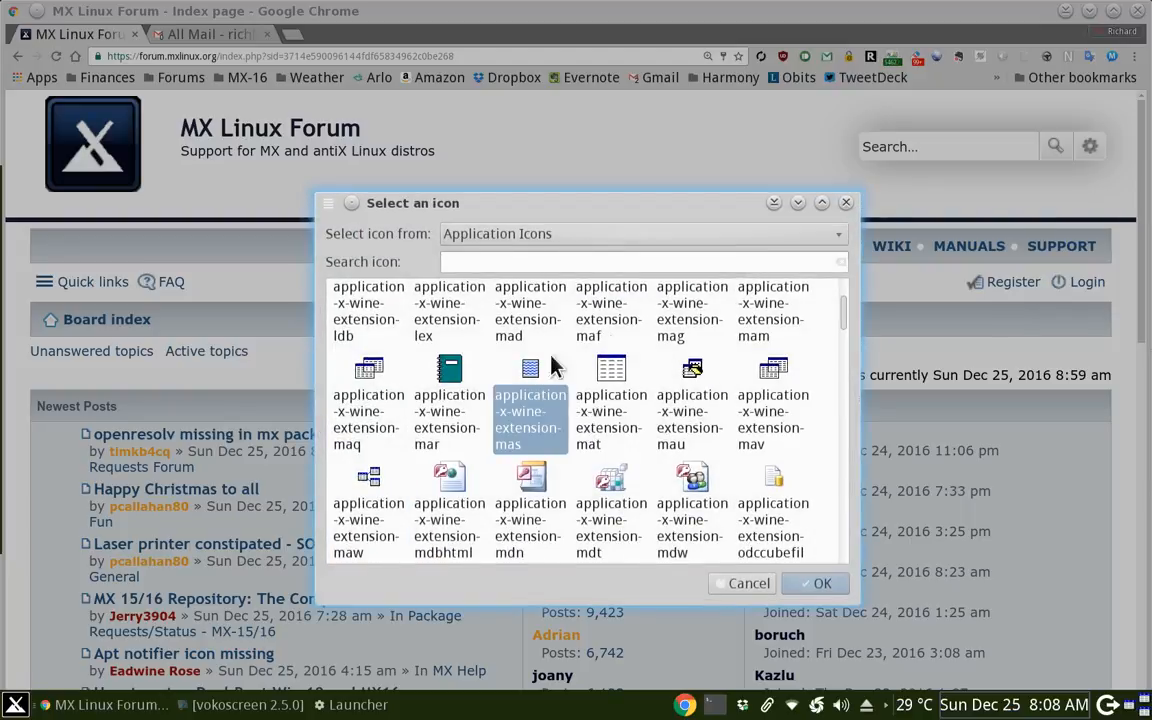
click(818, 586)
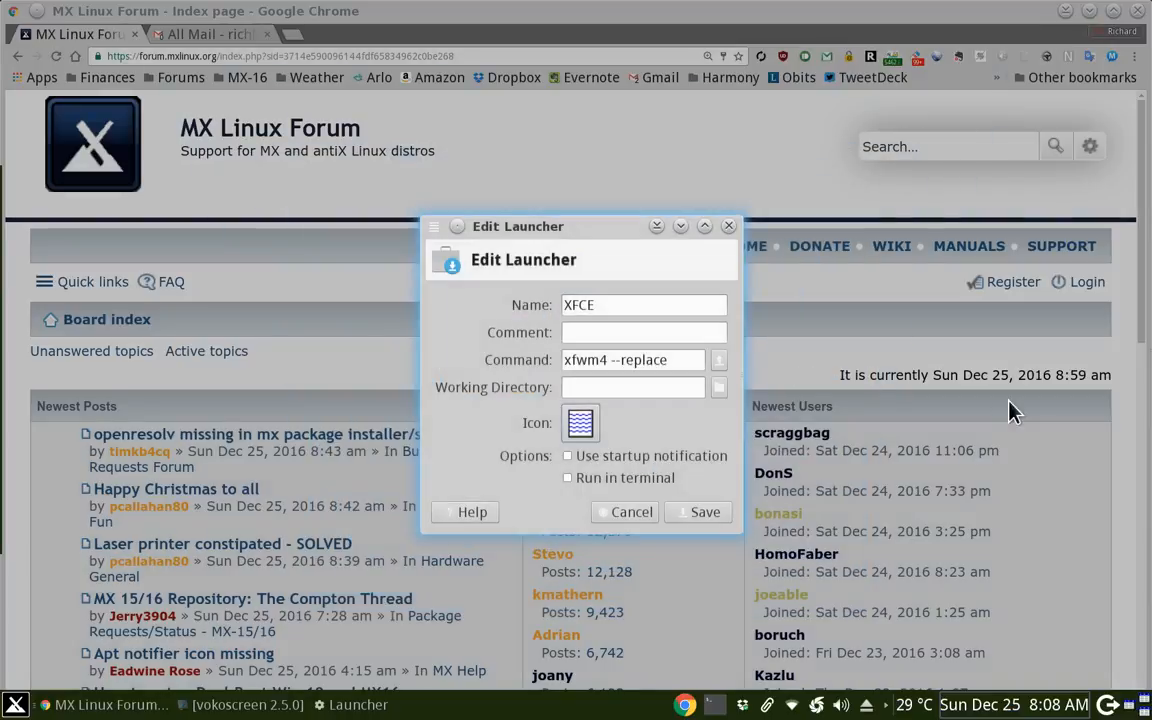
click(703, 512)
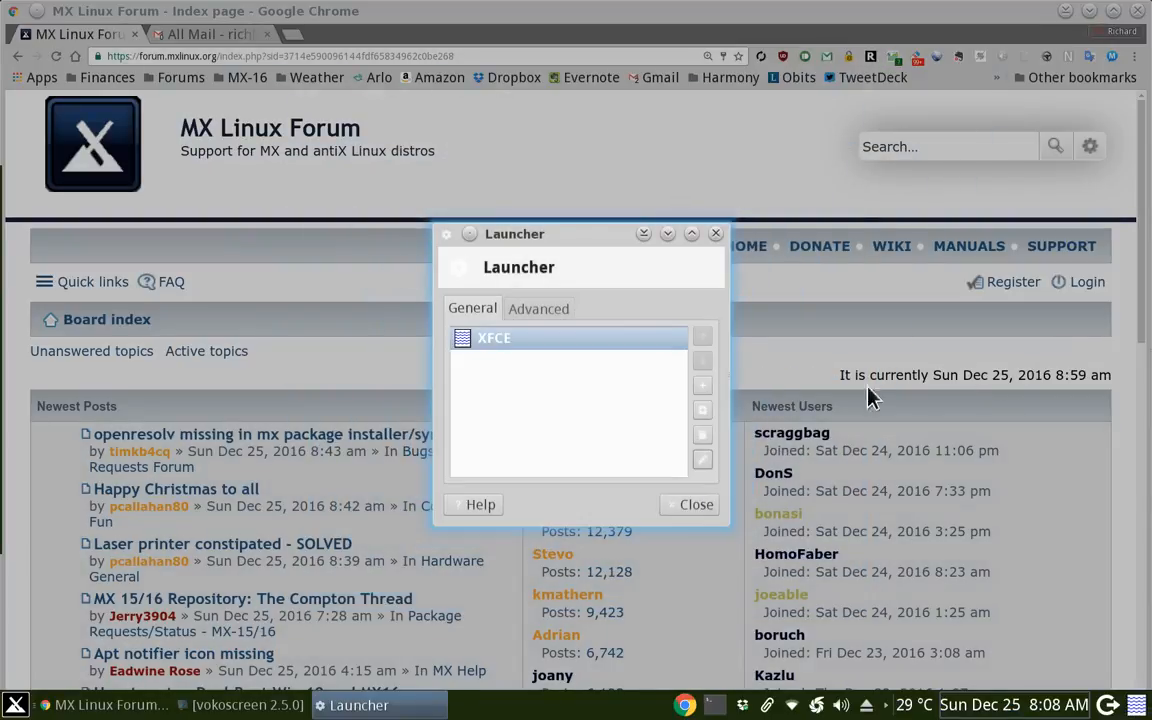
click(697, 504)
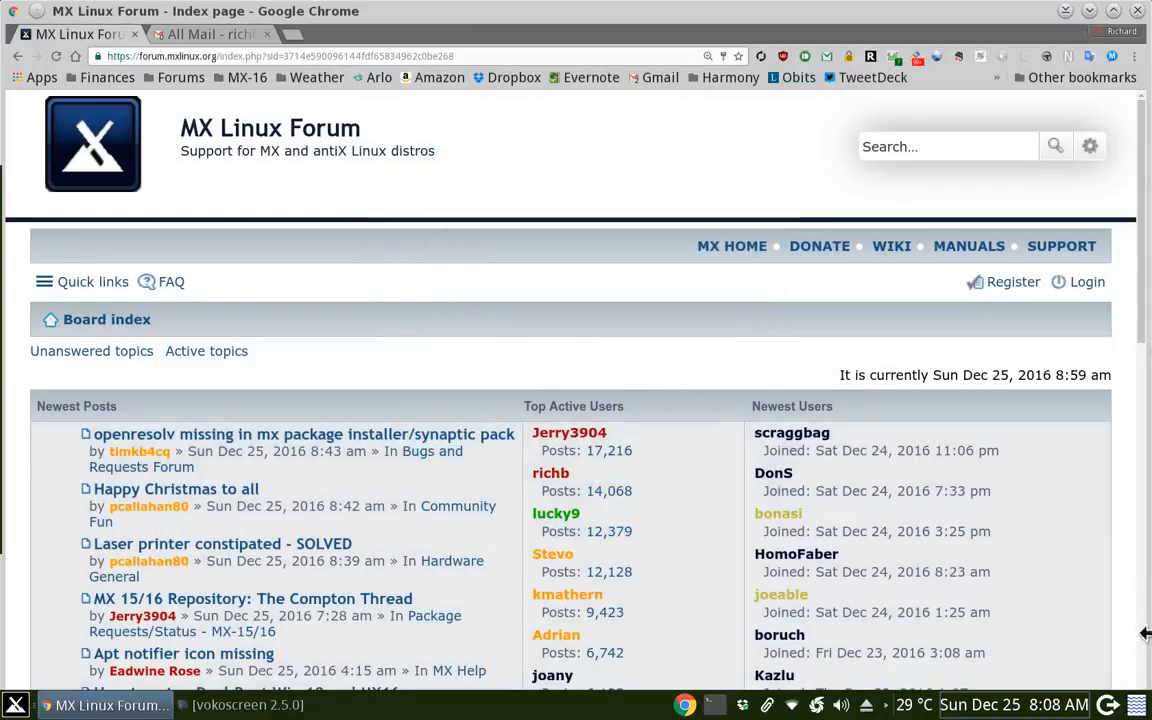
click(1139, 708)
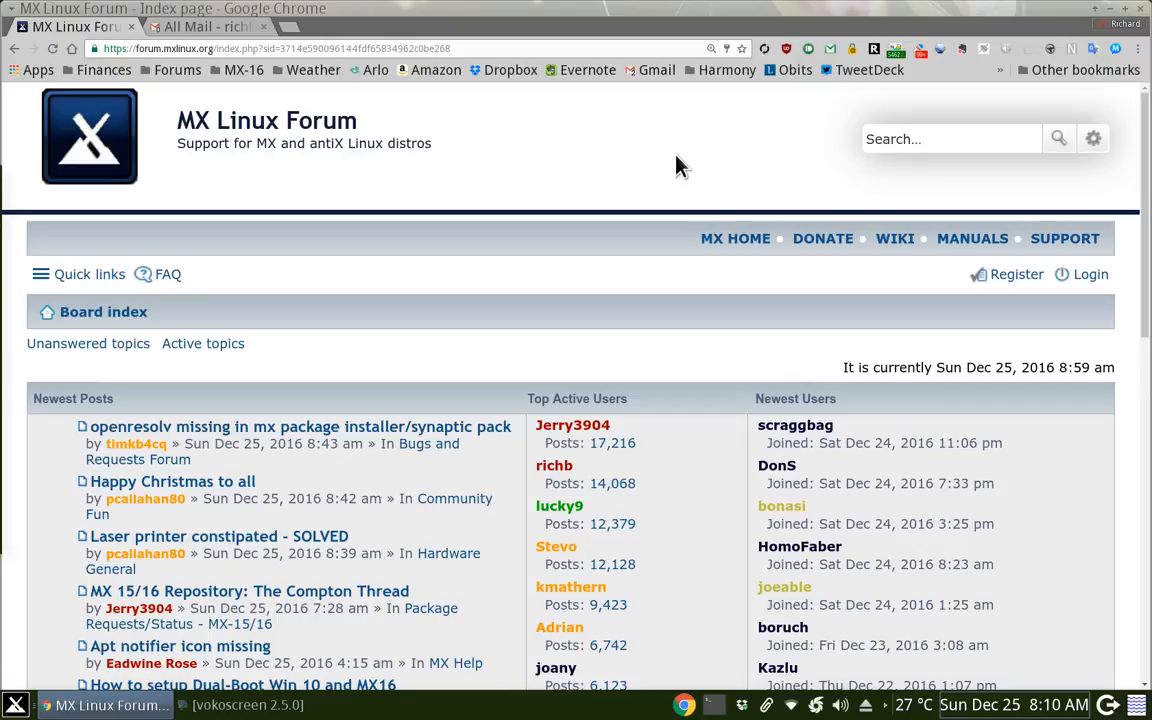
Step: Open the MX Community | MX Linux bookmark from the MX-16 folder and look over the home page's content and its Products and Support entries
click(240, 71)
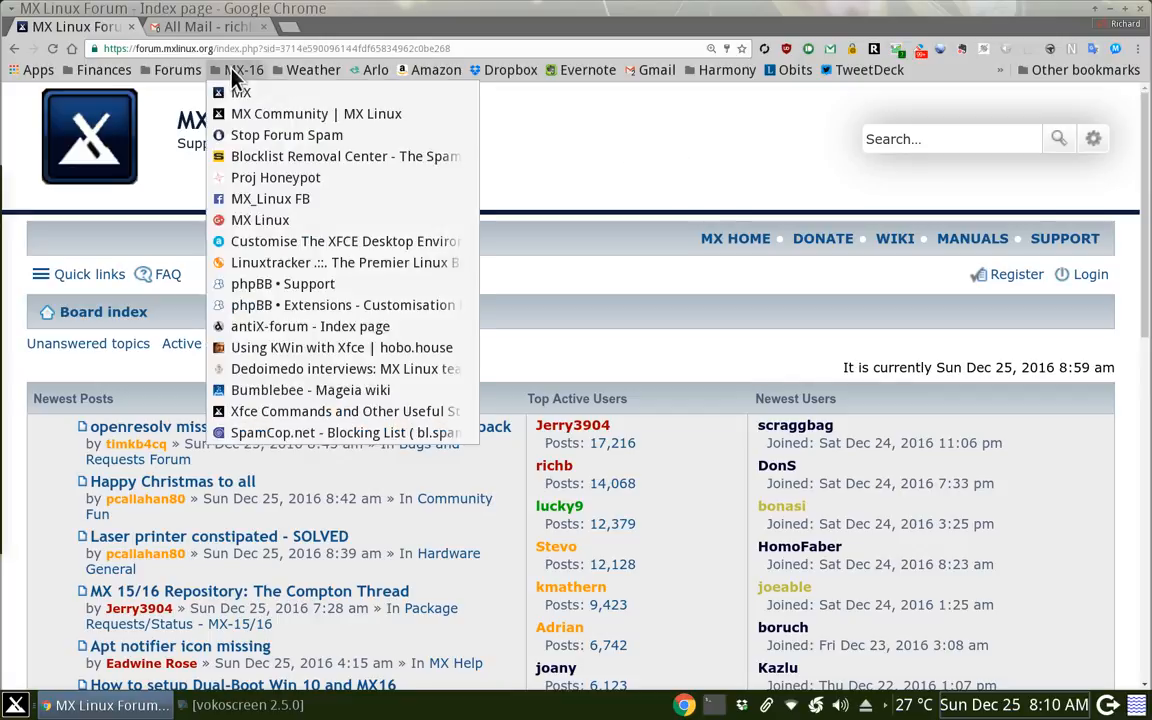
click(288, 124)
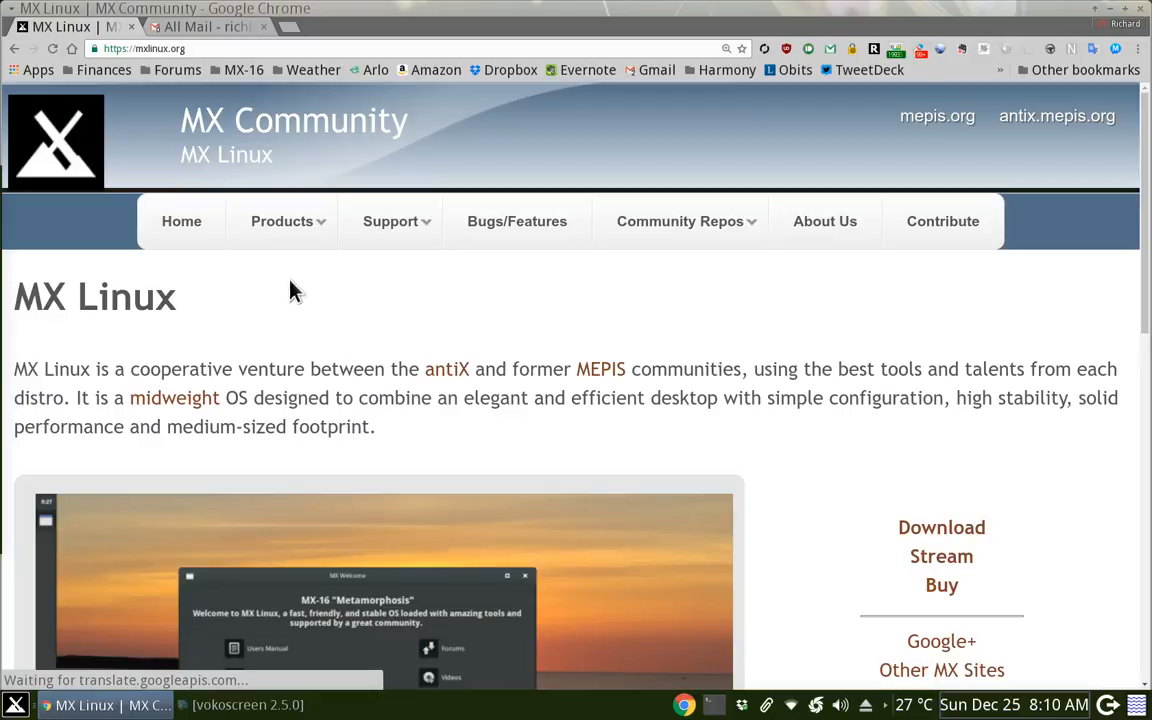
scroll(347, 315, down, 5)
scroll(350, 317, down, 8)
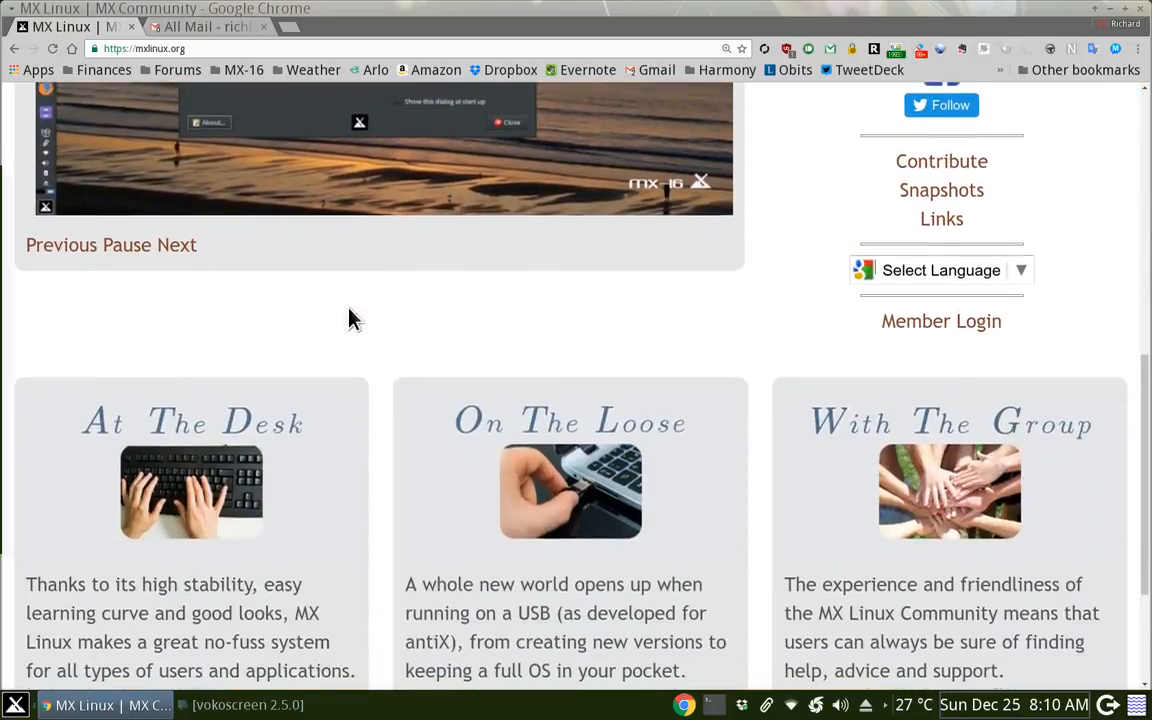
scroll(350, 317, up, 14)
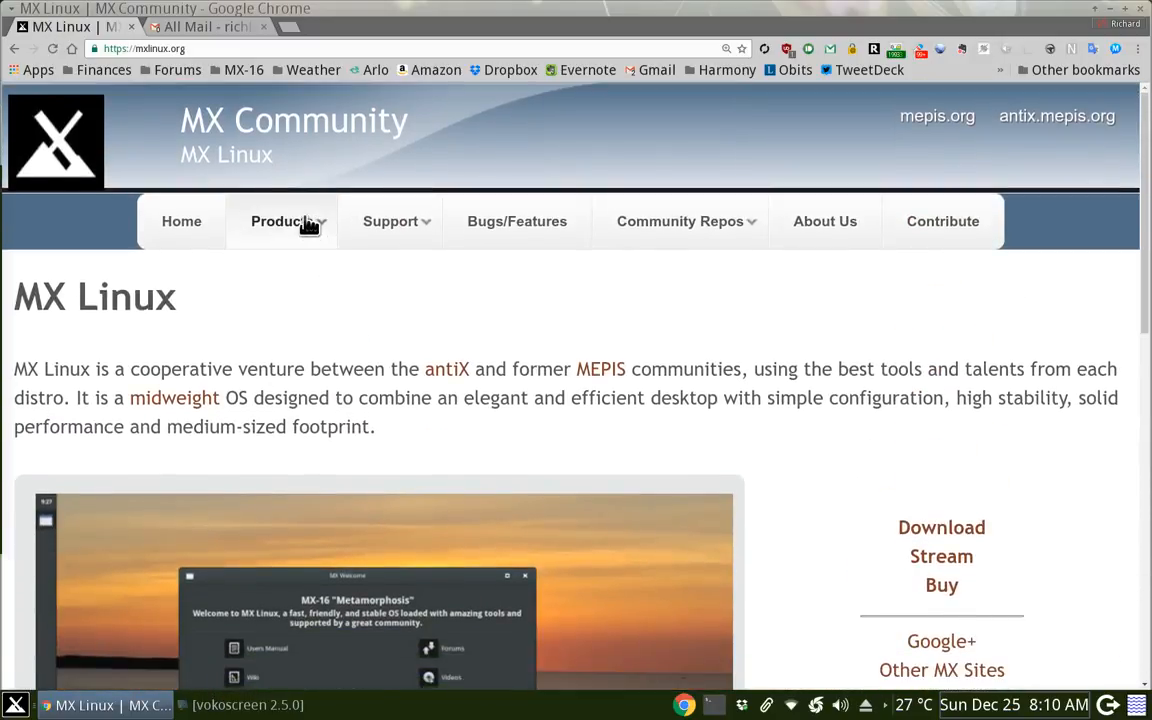
mouse_move(305, 230)
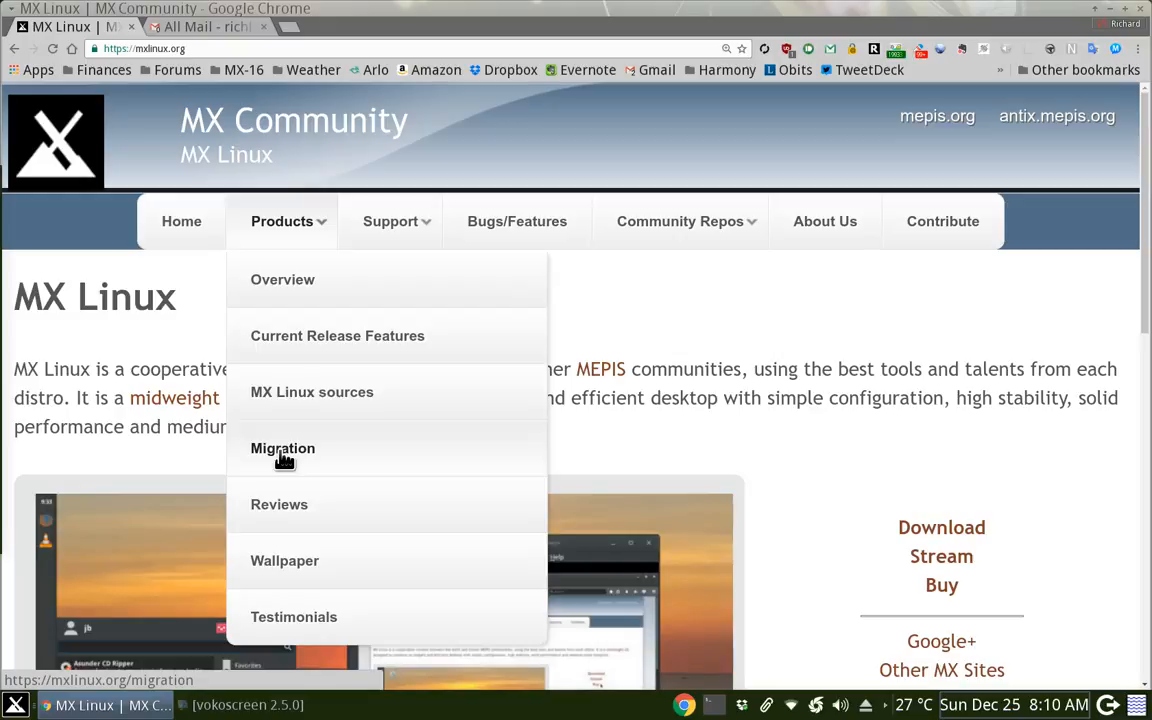
mouse_move(404, 226)
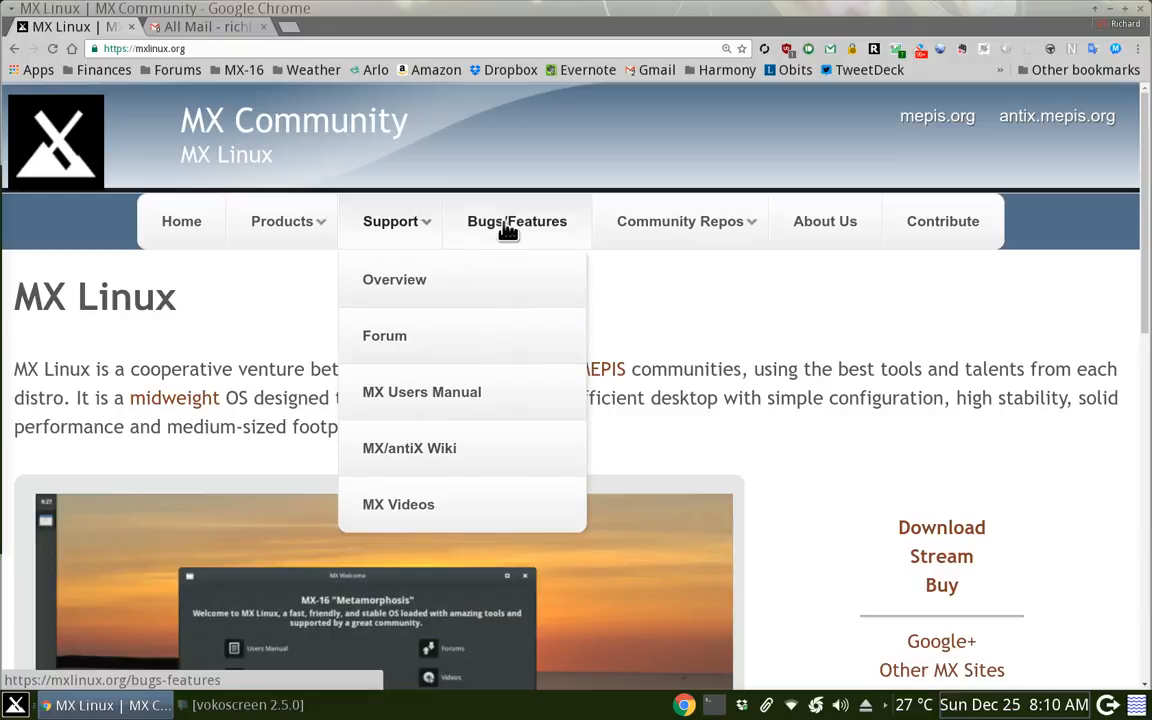
Step: Open the MX Linux site's Bugs/Features page and look over its issue list filters and the Community Repos entries
click(508, 225)
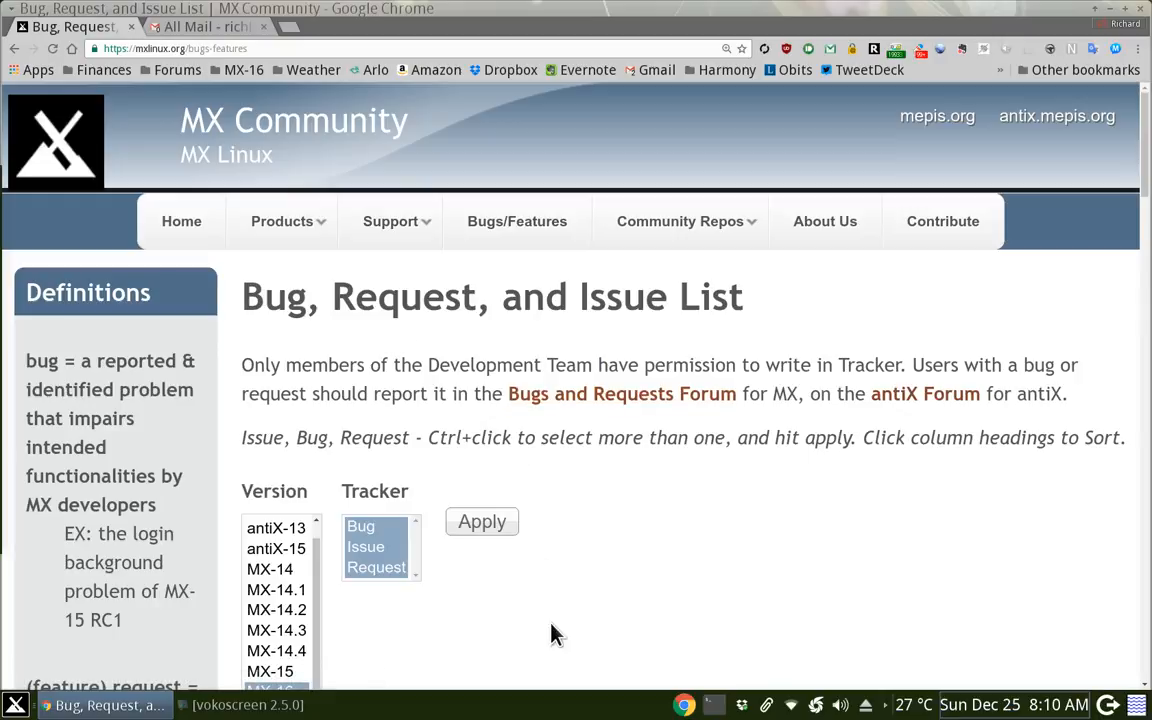
scroll(465, 609, down, 3)
scroll(480, 540, up, 3)
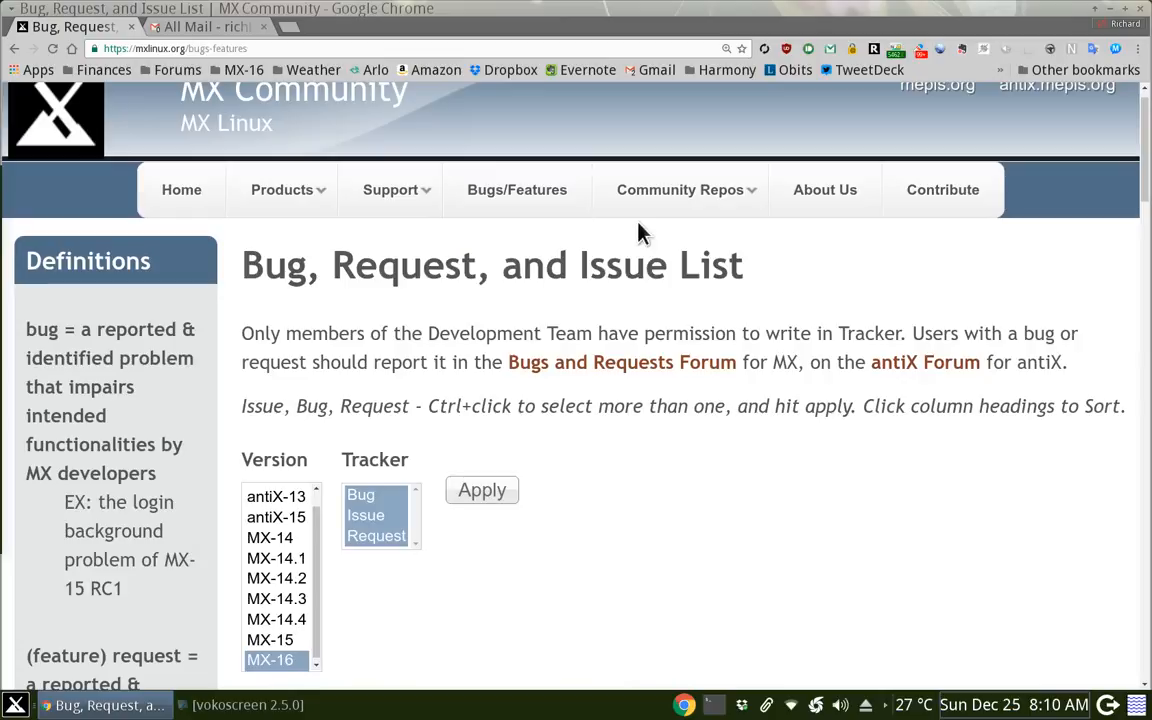
mouse_move(625, 203)
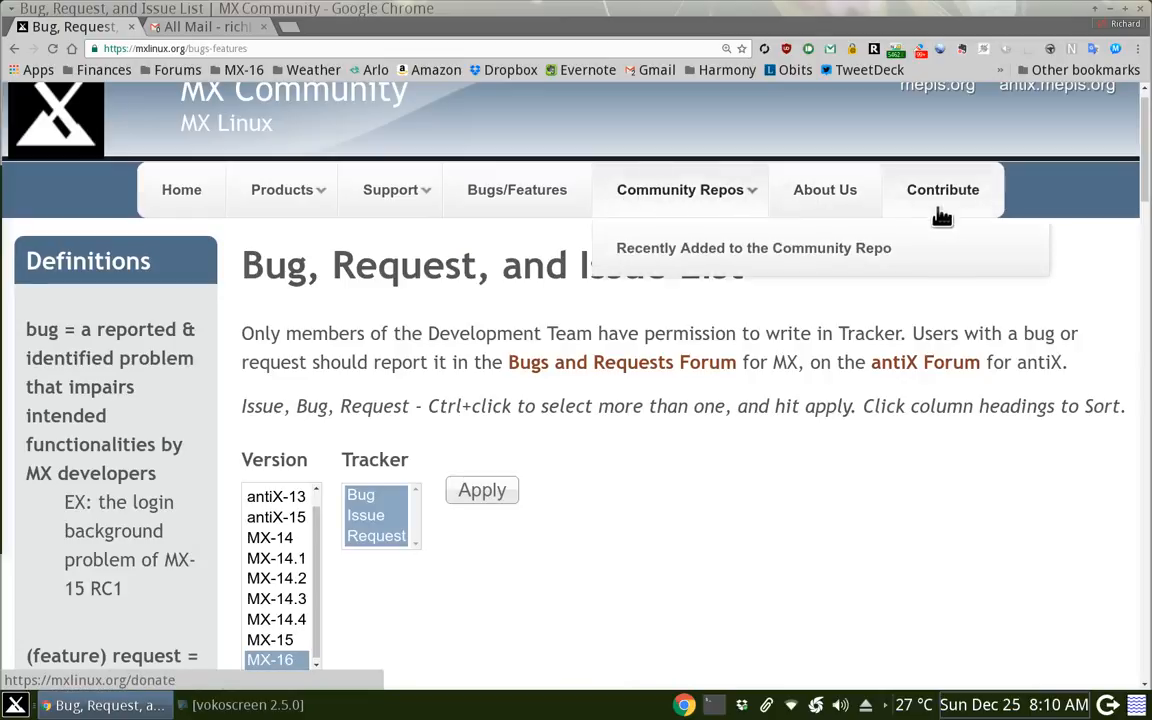